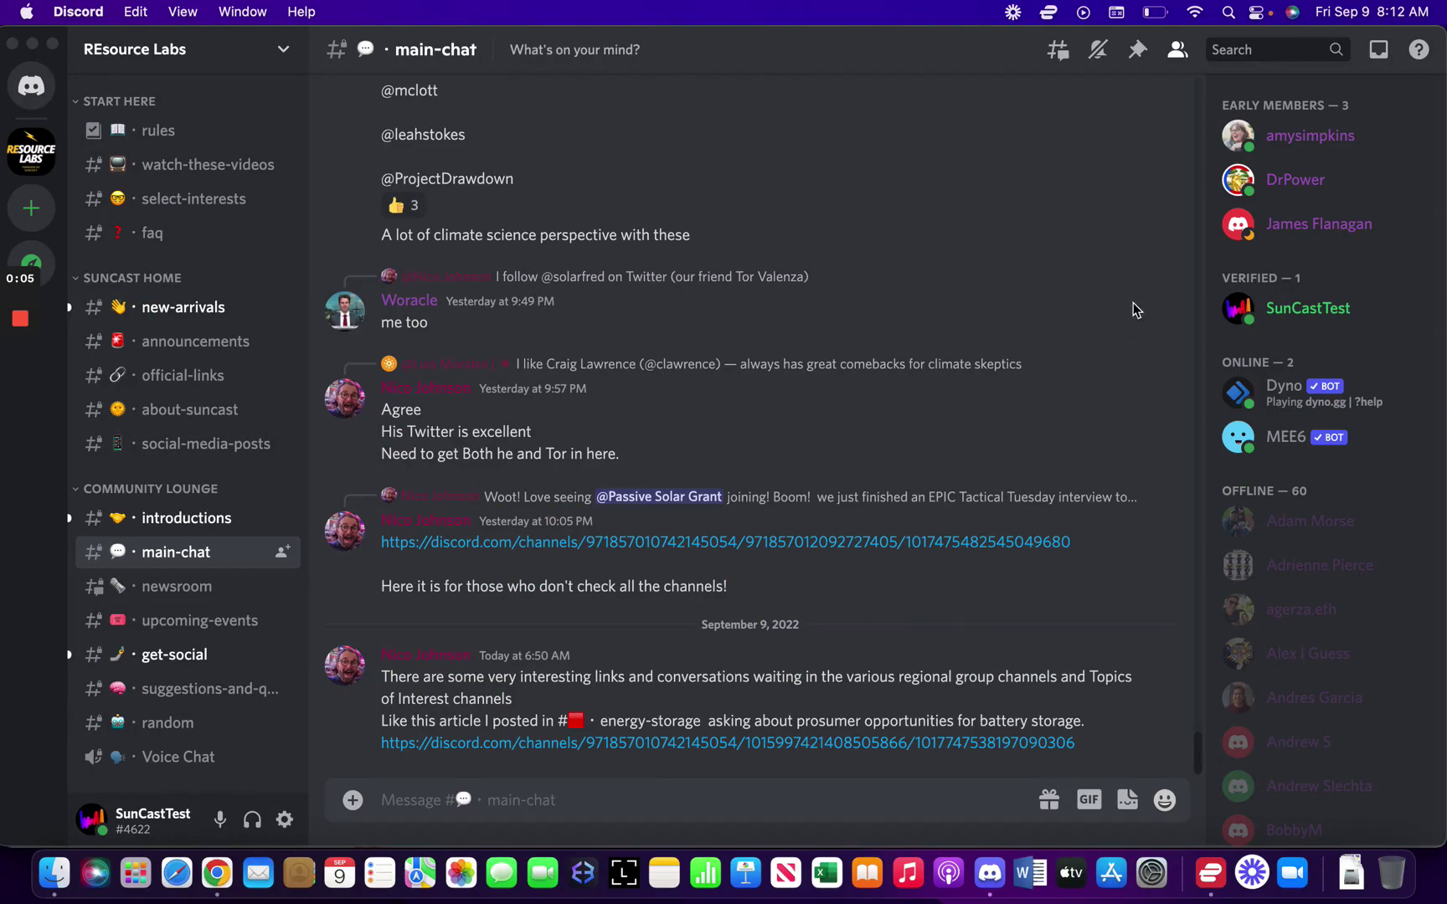
# - View the profile card of the second early member in the member list, then close it
pyautogui.click(1292, 184)
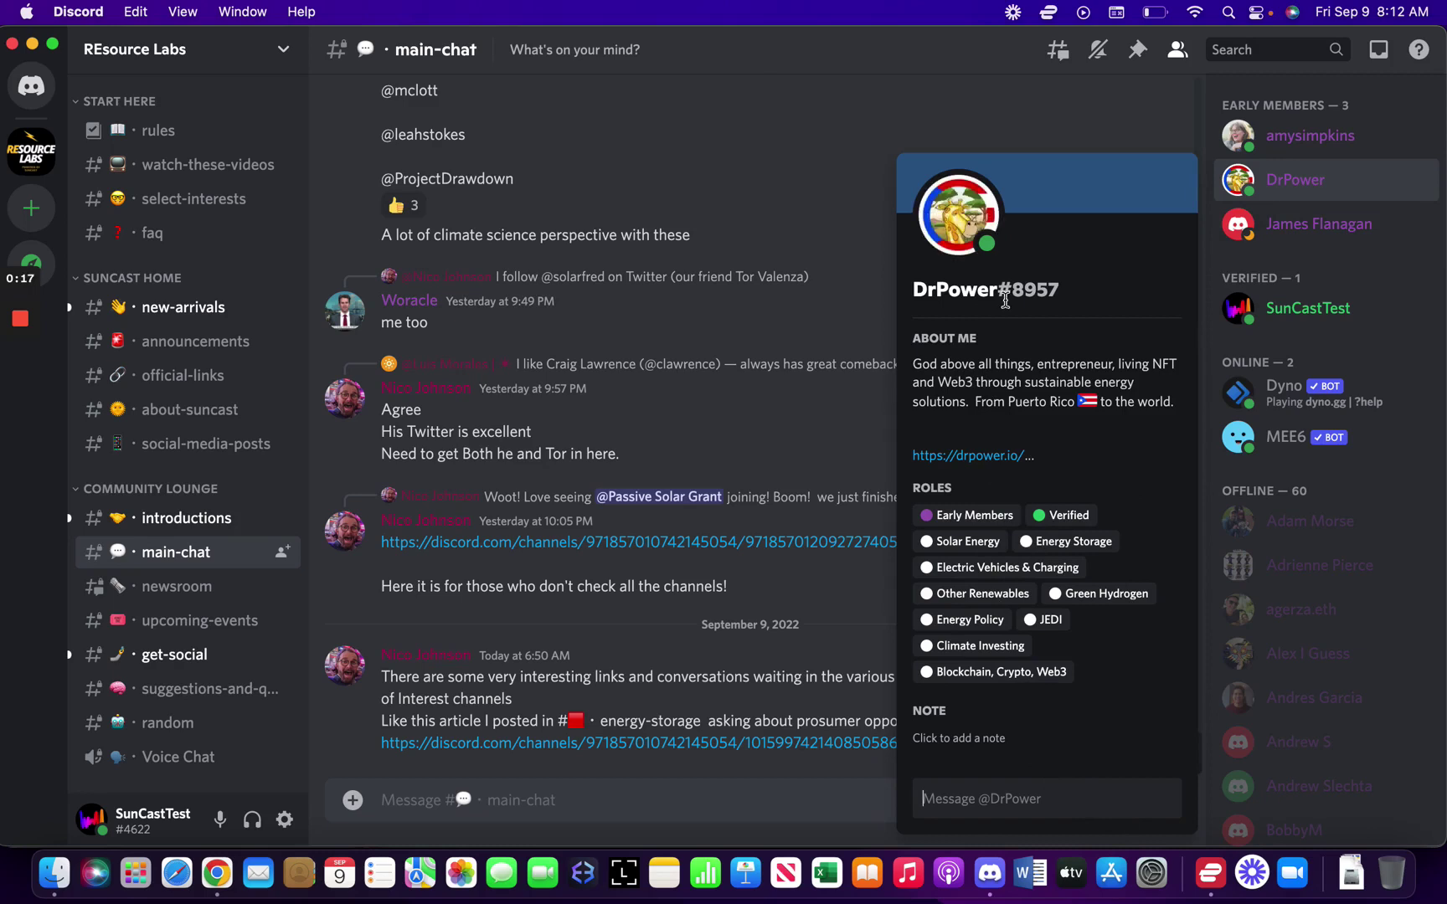
pyautogui.click(1258, 185)
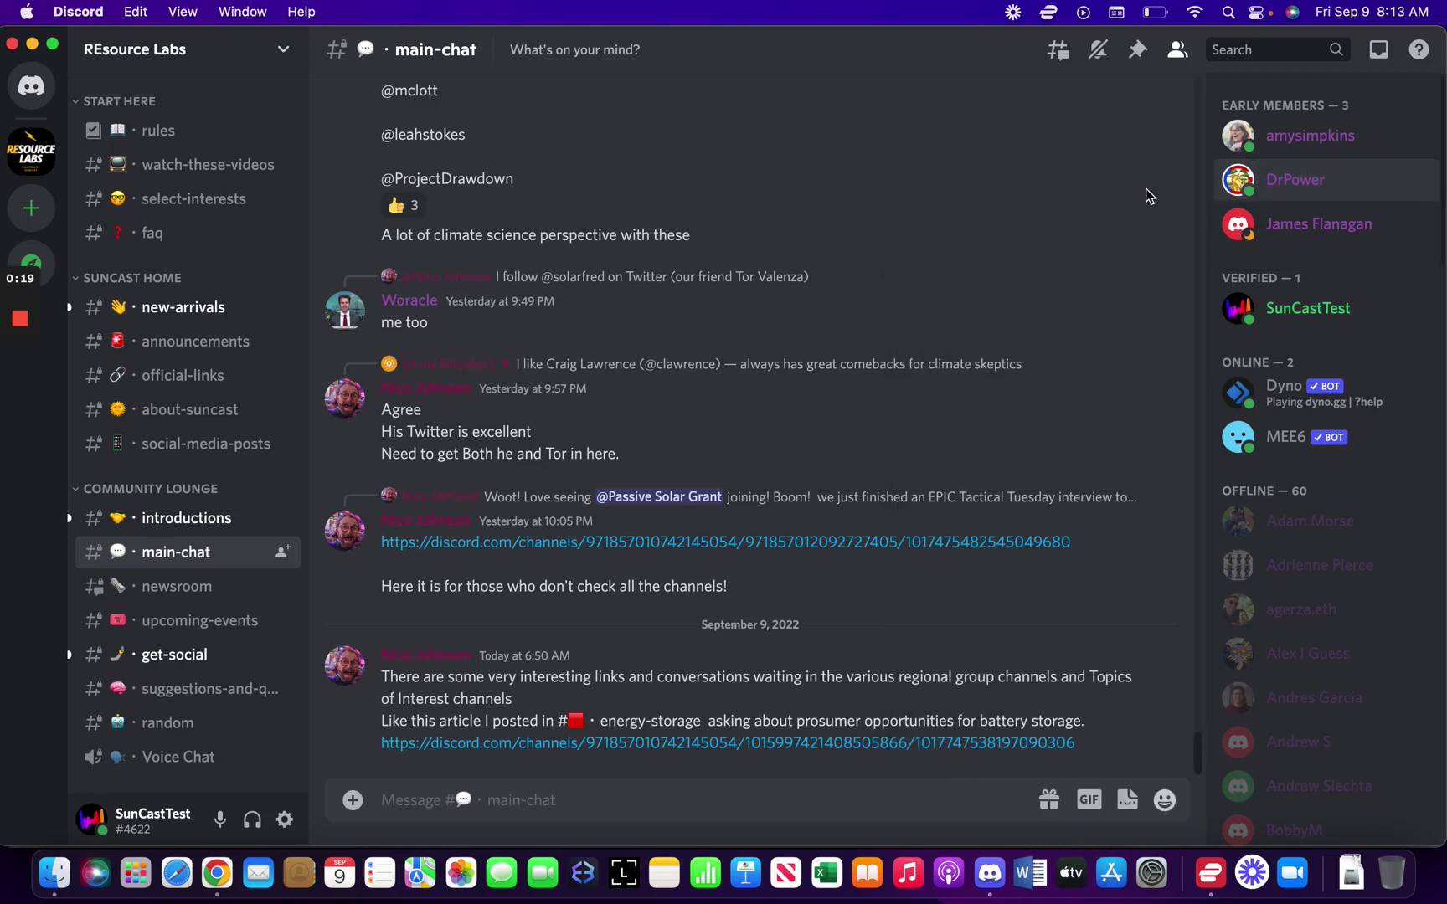
pyautogui.moveTo(23, 386)
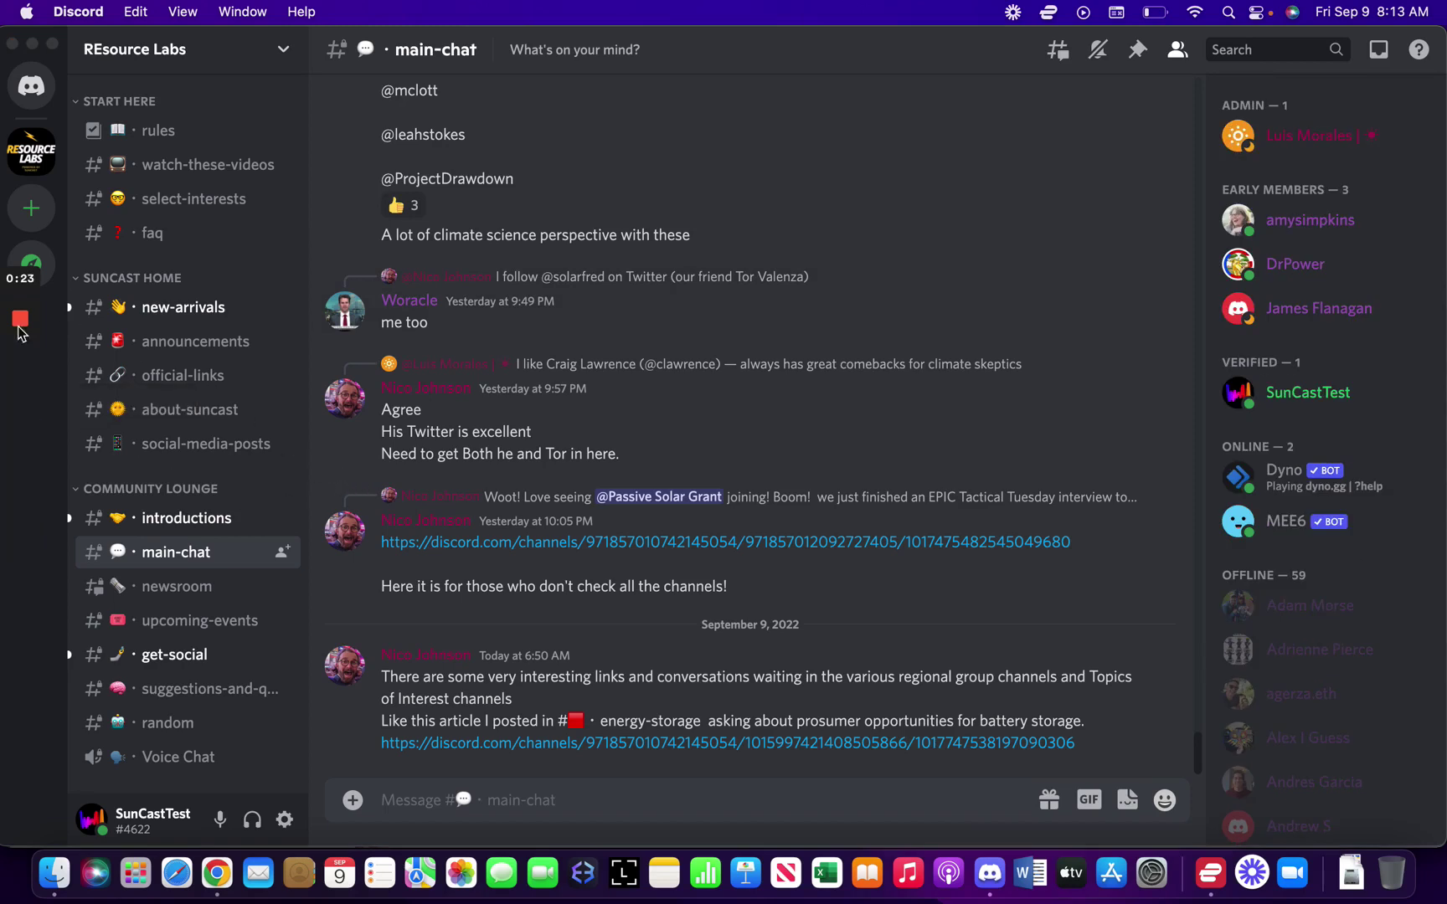
# - Look through the quick options for the REsource Labs server, including its notification choices, and close them unchanged
pyautogui.rightClick(37, 160)
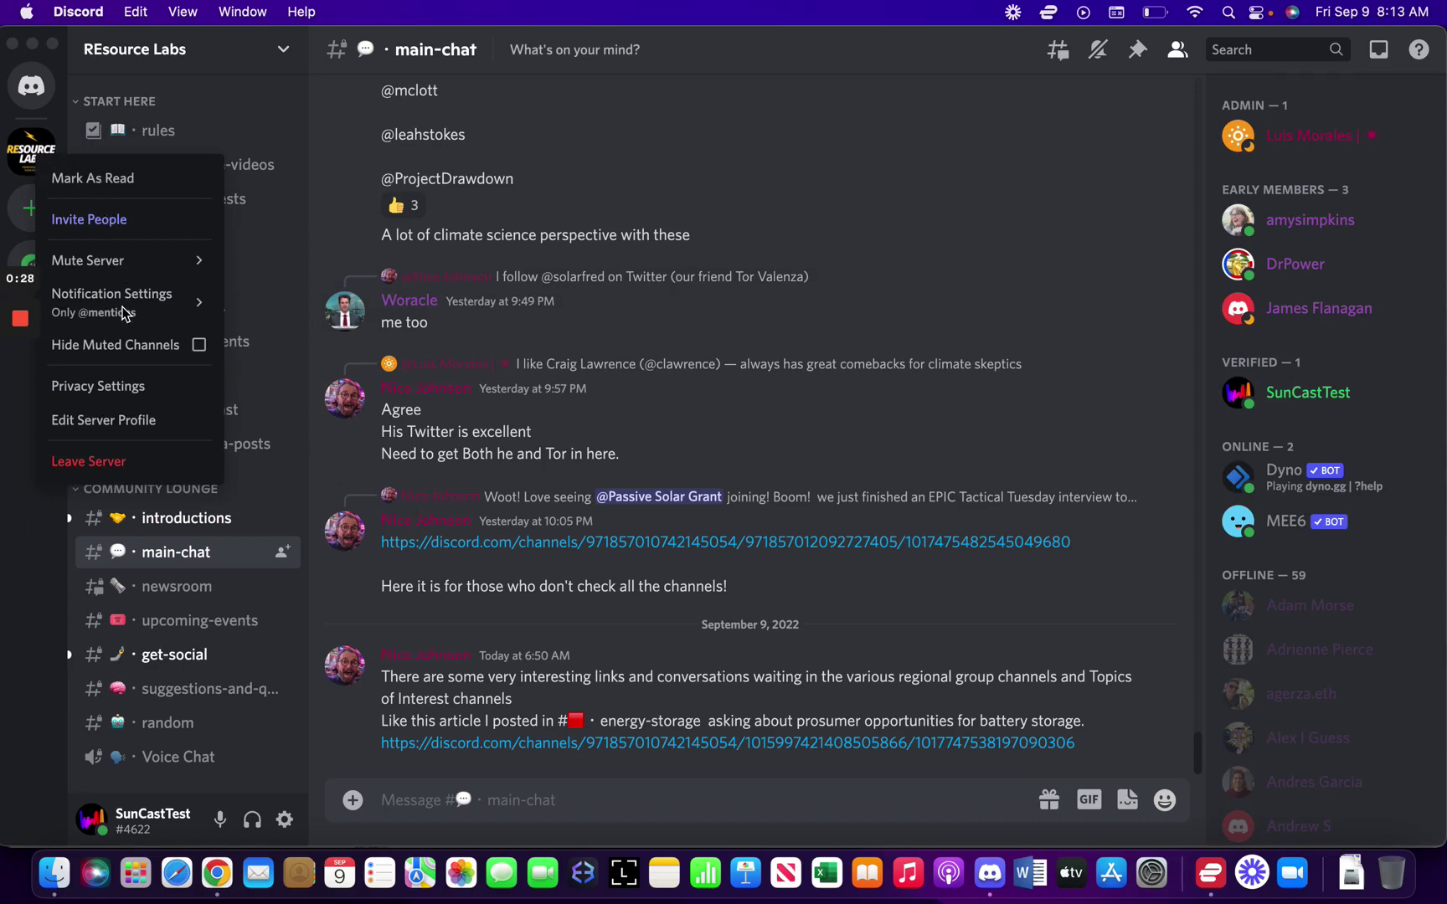
pyautogui.moveTo(126, 303)
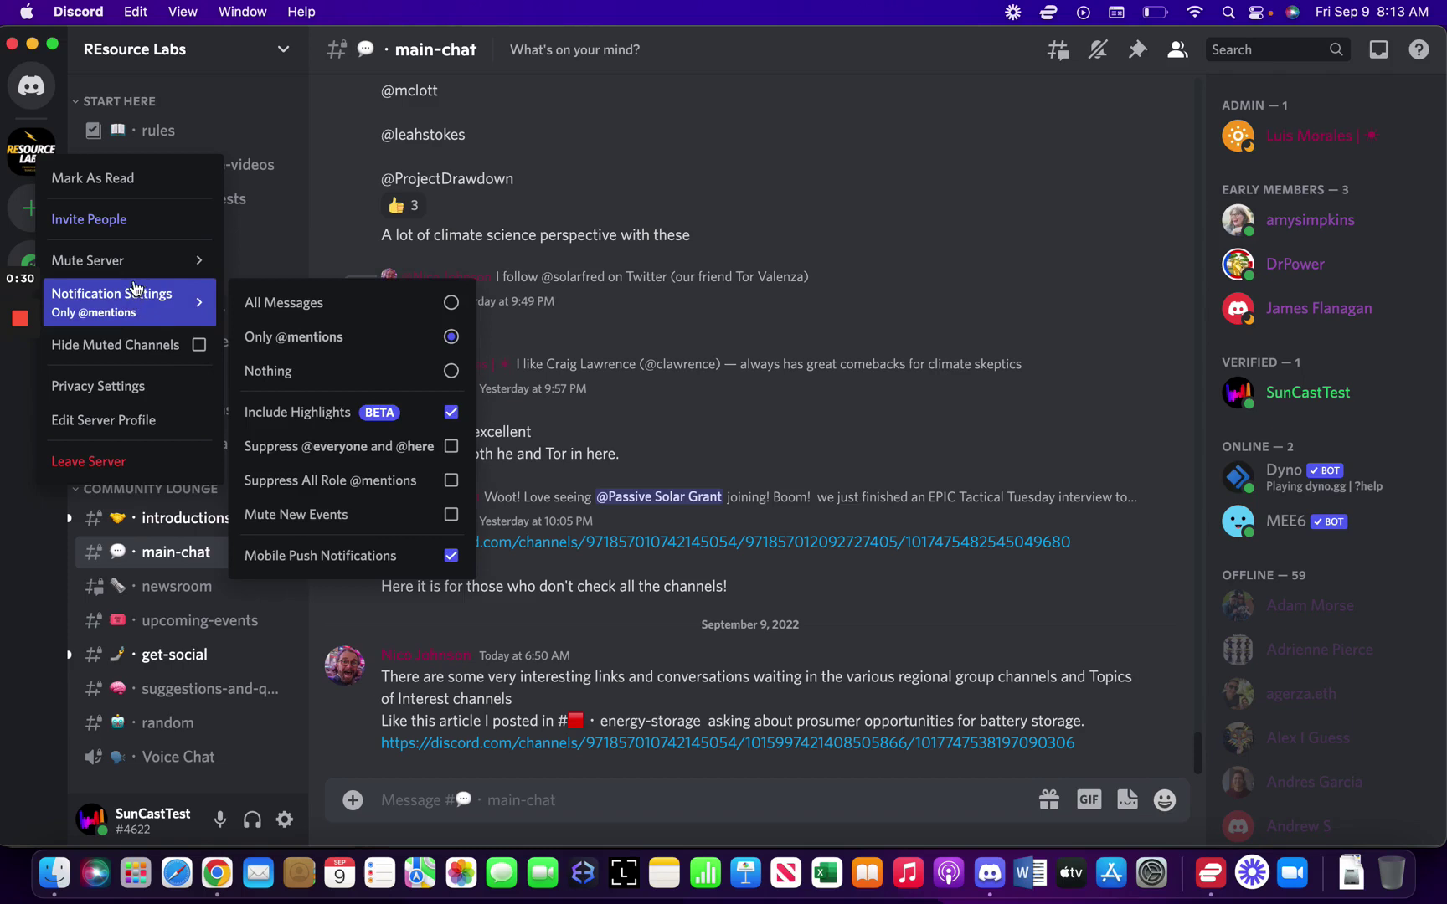
pyautogui.moveTo(136, 268)
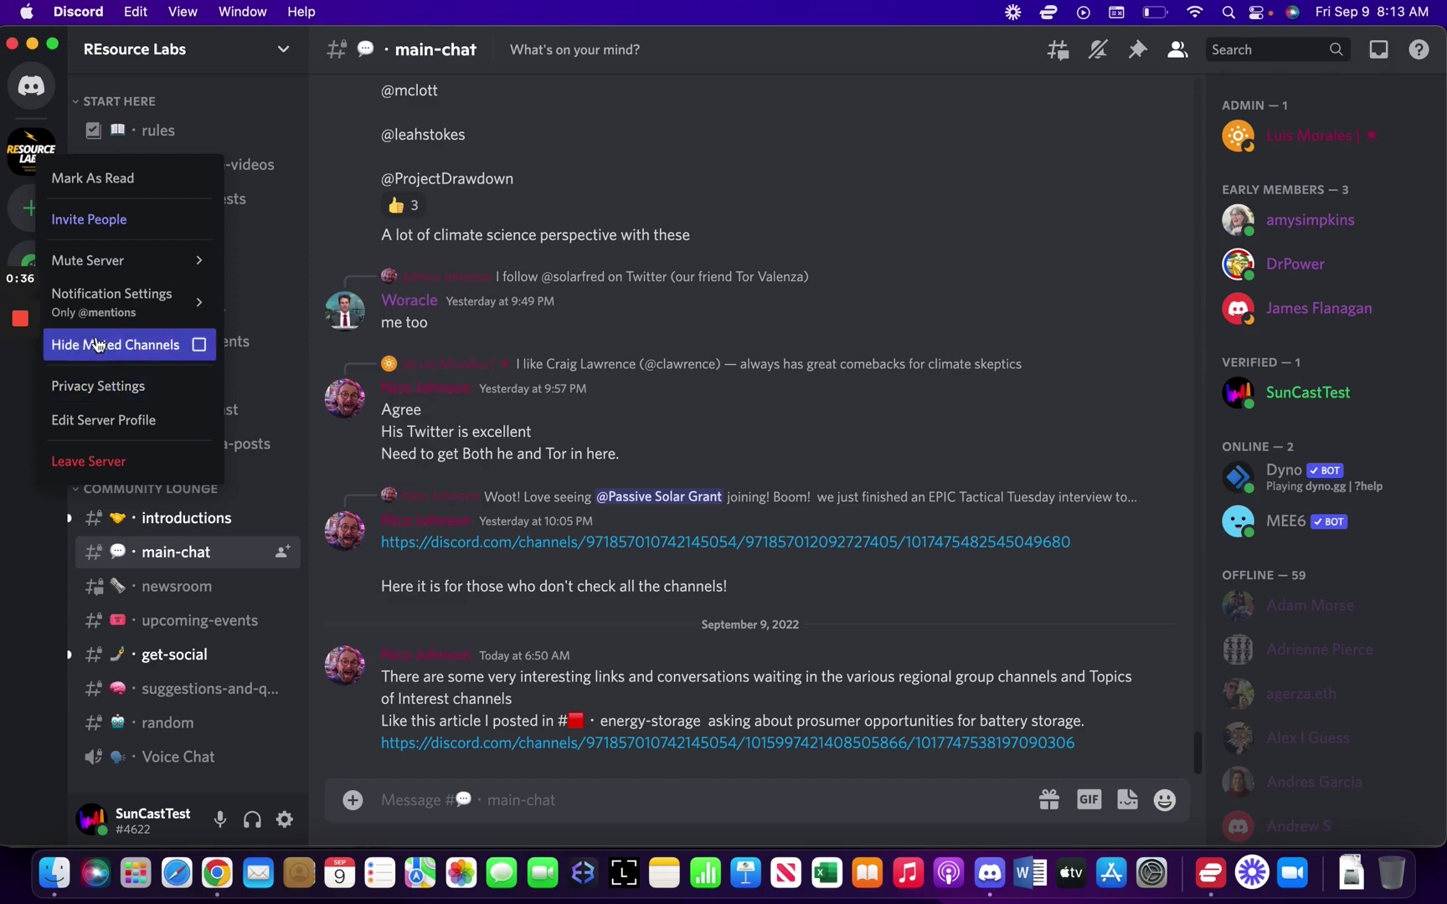
pyautogui.press('Escape')
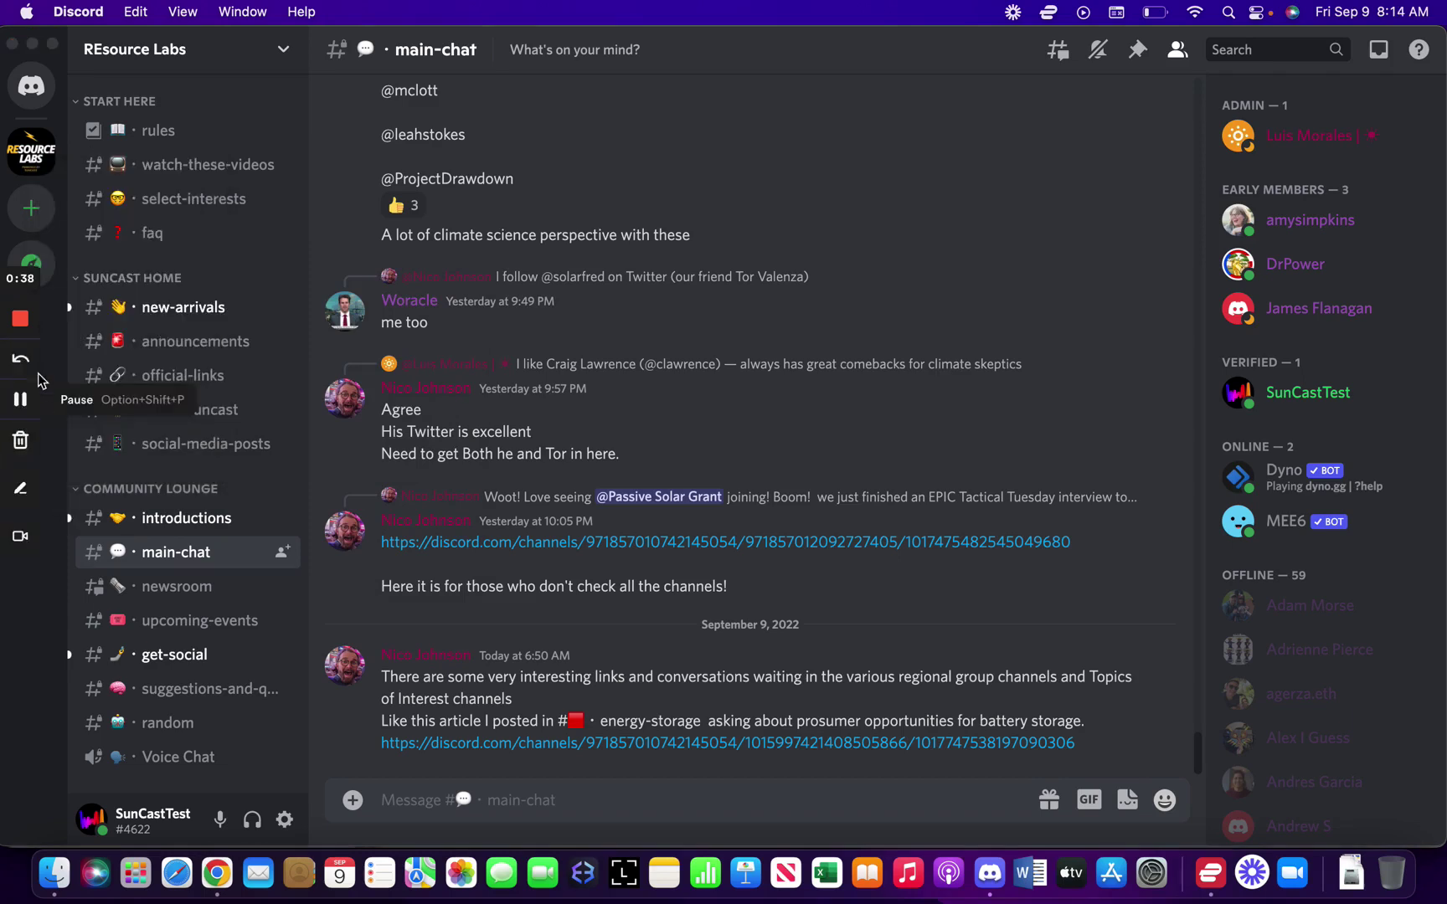
# - Open the notification settings of the REsource Labs server and set server notifications to Nothing
pyautogui.click(285, 52)
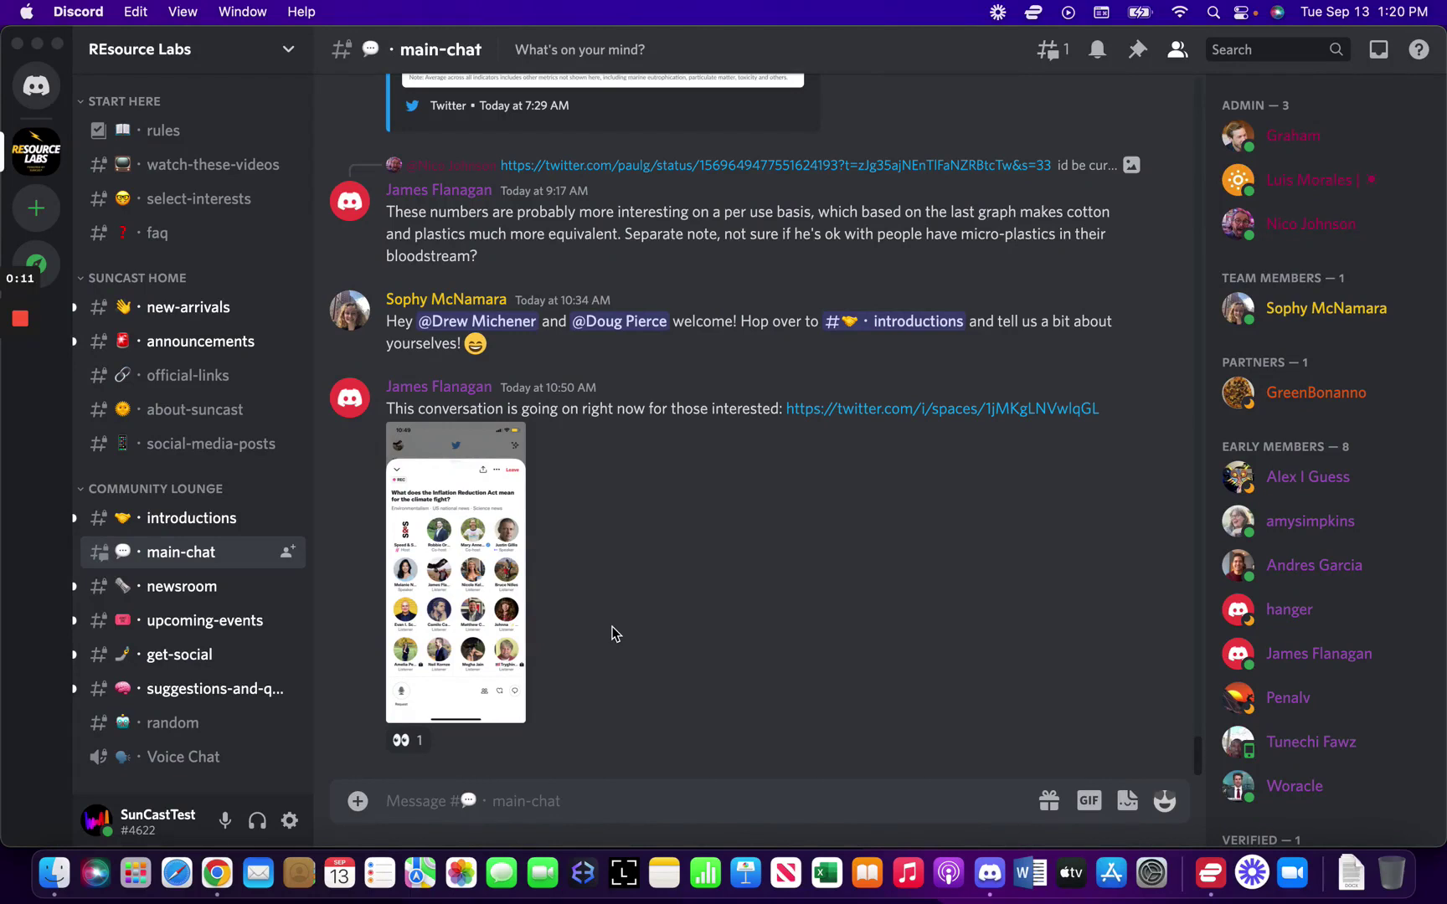
pyautogui.click(289, 52)
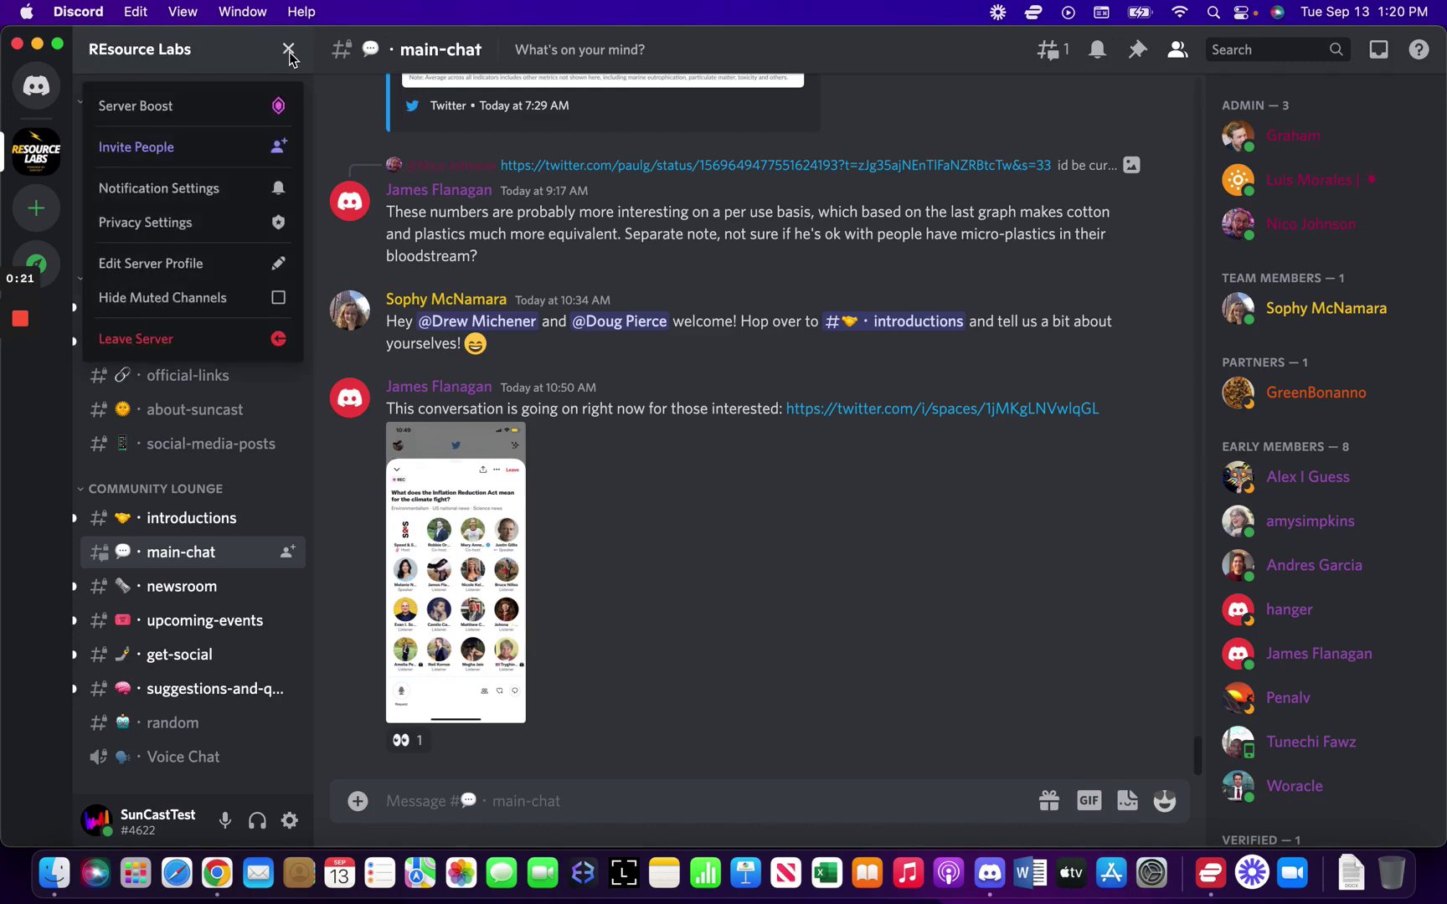
pyautogui.click(196, 190)
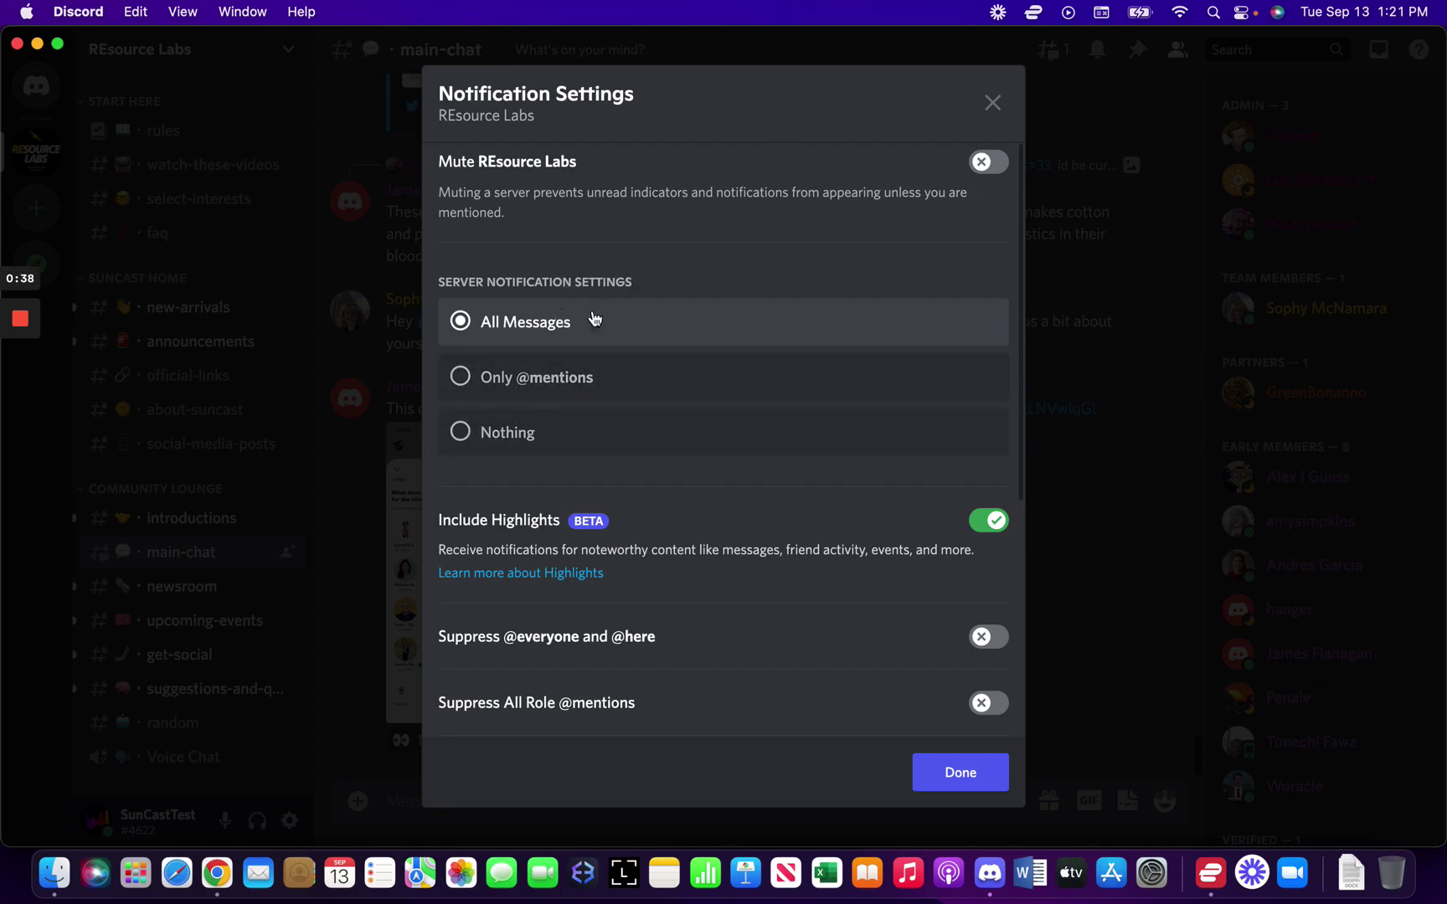
pyautogui.click(520, 433)
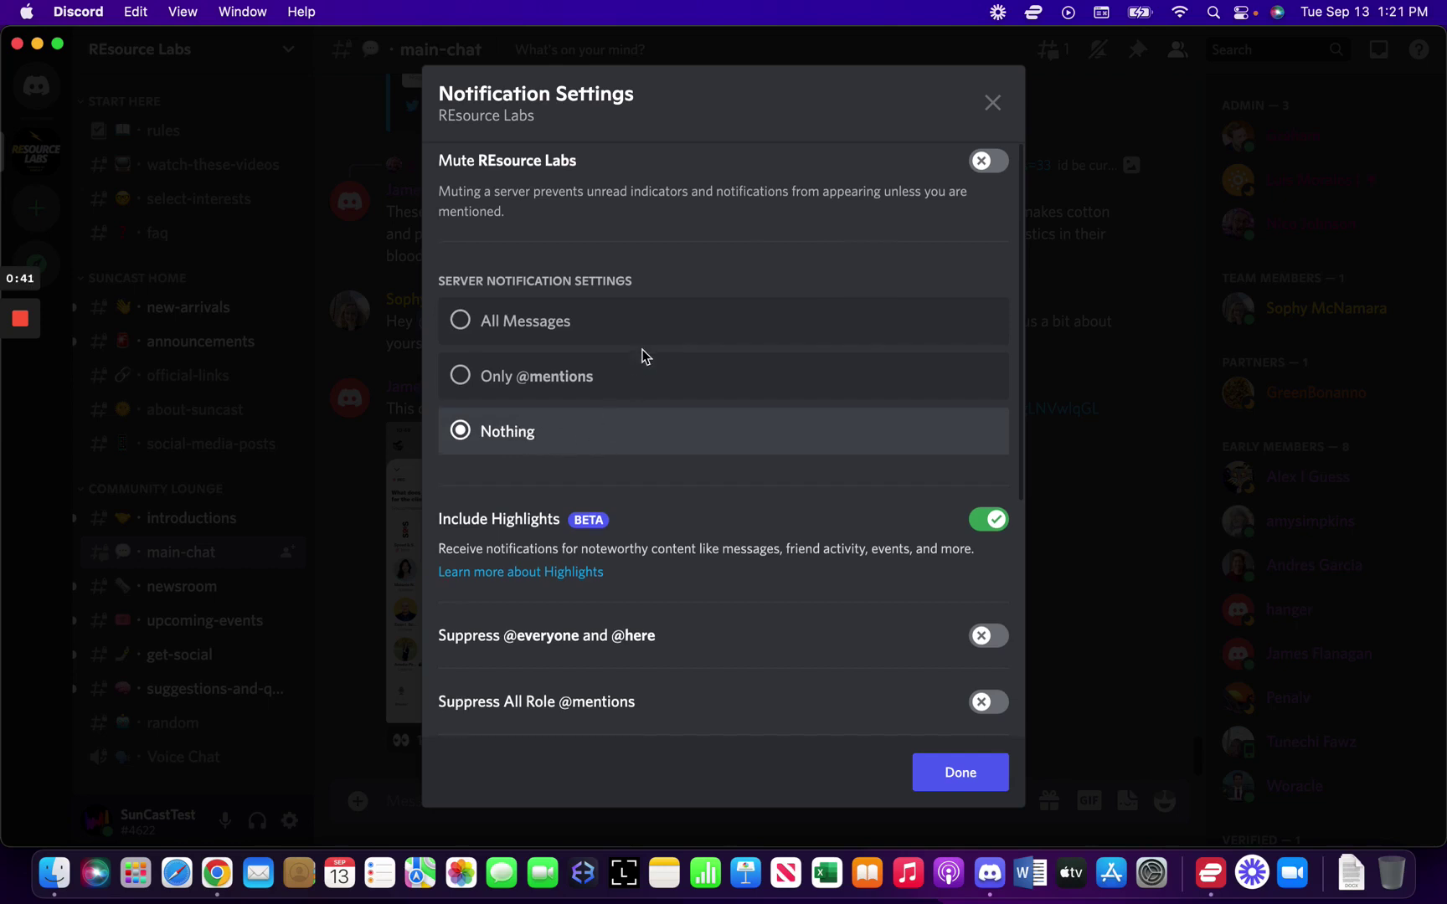
# - Add a notification override for the announcements channel in SunCast Home and set it to All
pyautogui.scroll(-3, 641, 356)
pyautogui.scroll(-1, 644, 357)
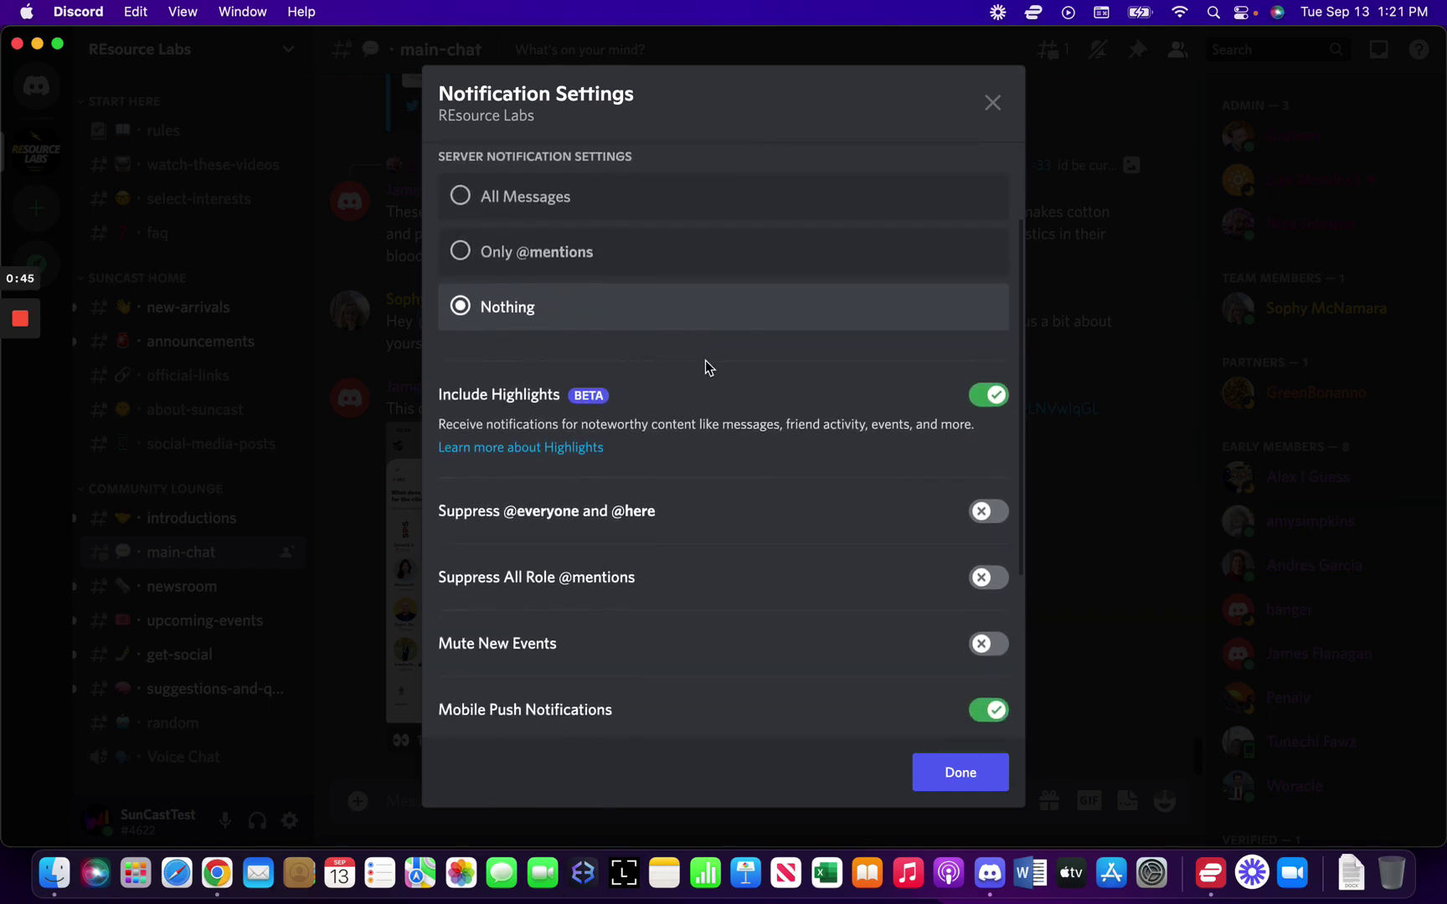
pyautogui.scroll(-3, 705, 365)
pyautogui.scroll(-3, 705, 361)
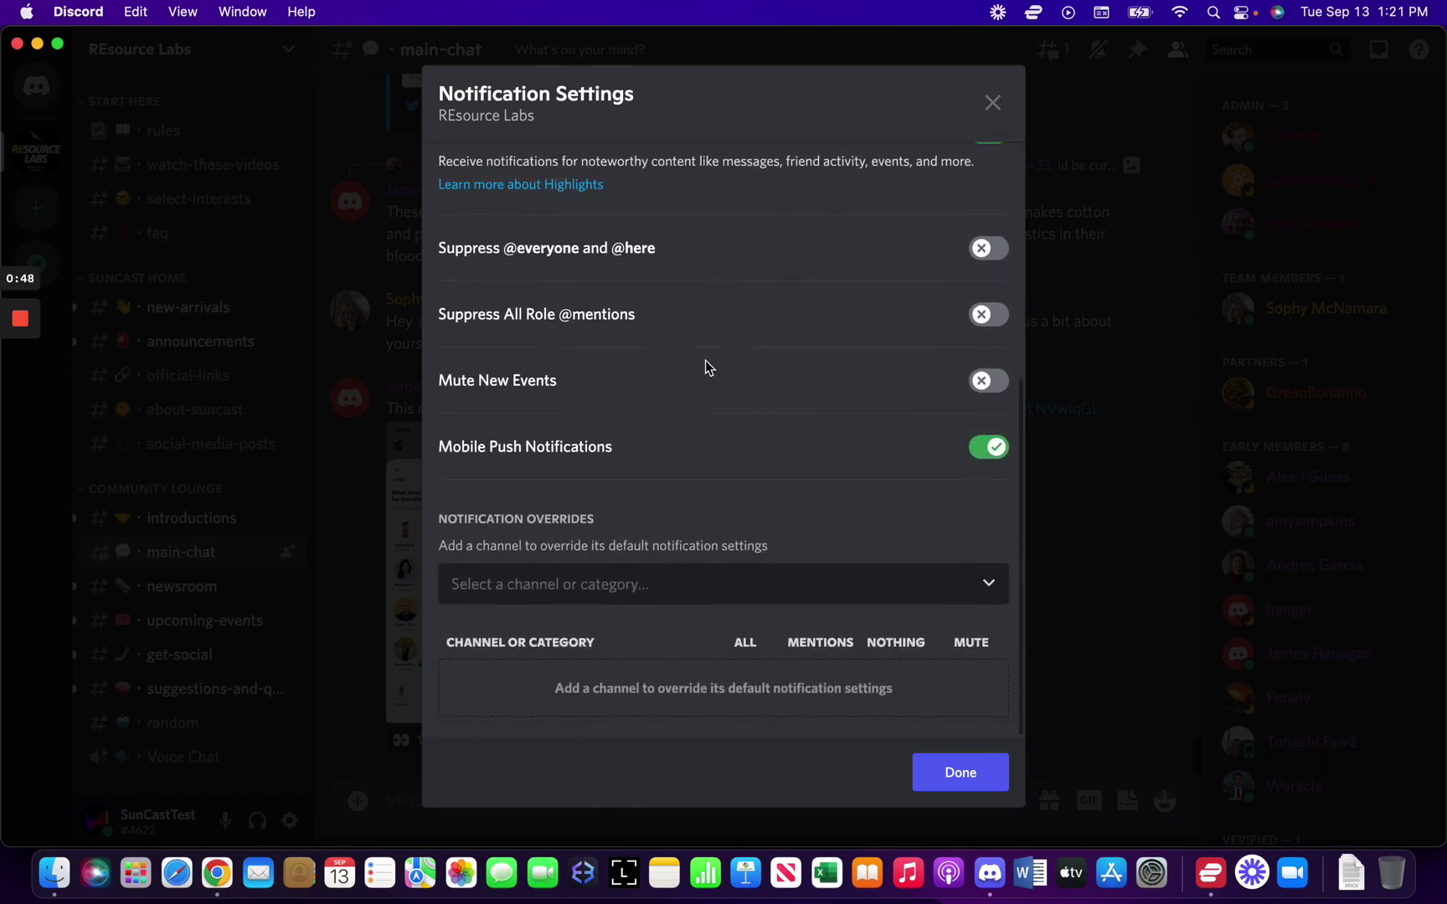
pyautogui.click(755, 593)
pyautogui.scroll(-3, 741, 448)
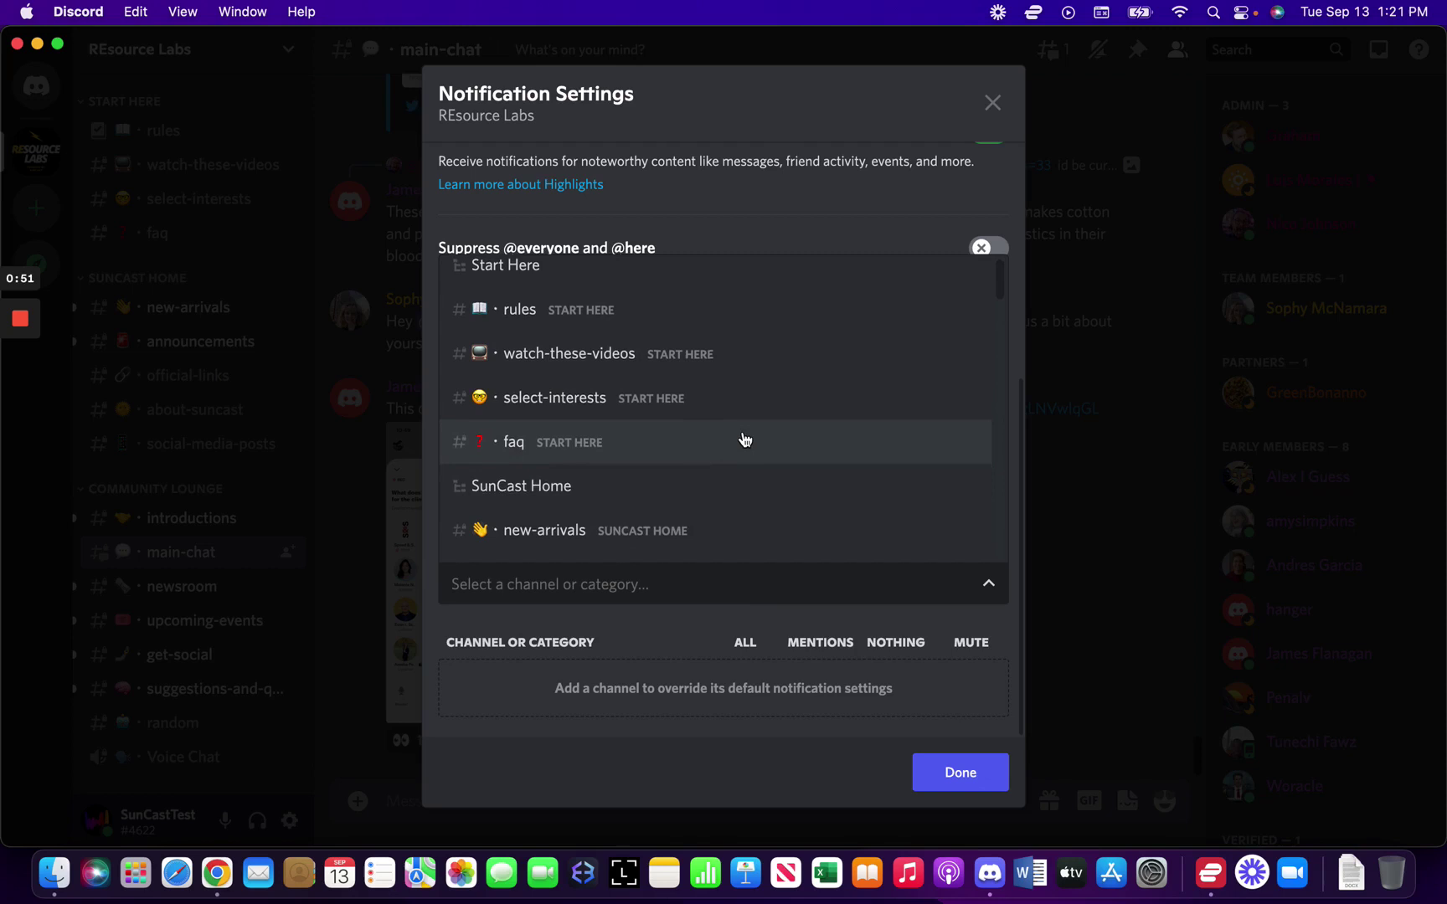
pyautogui.scroll(-1, 743, 431)
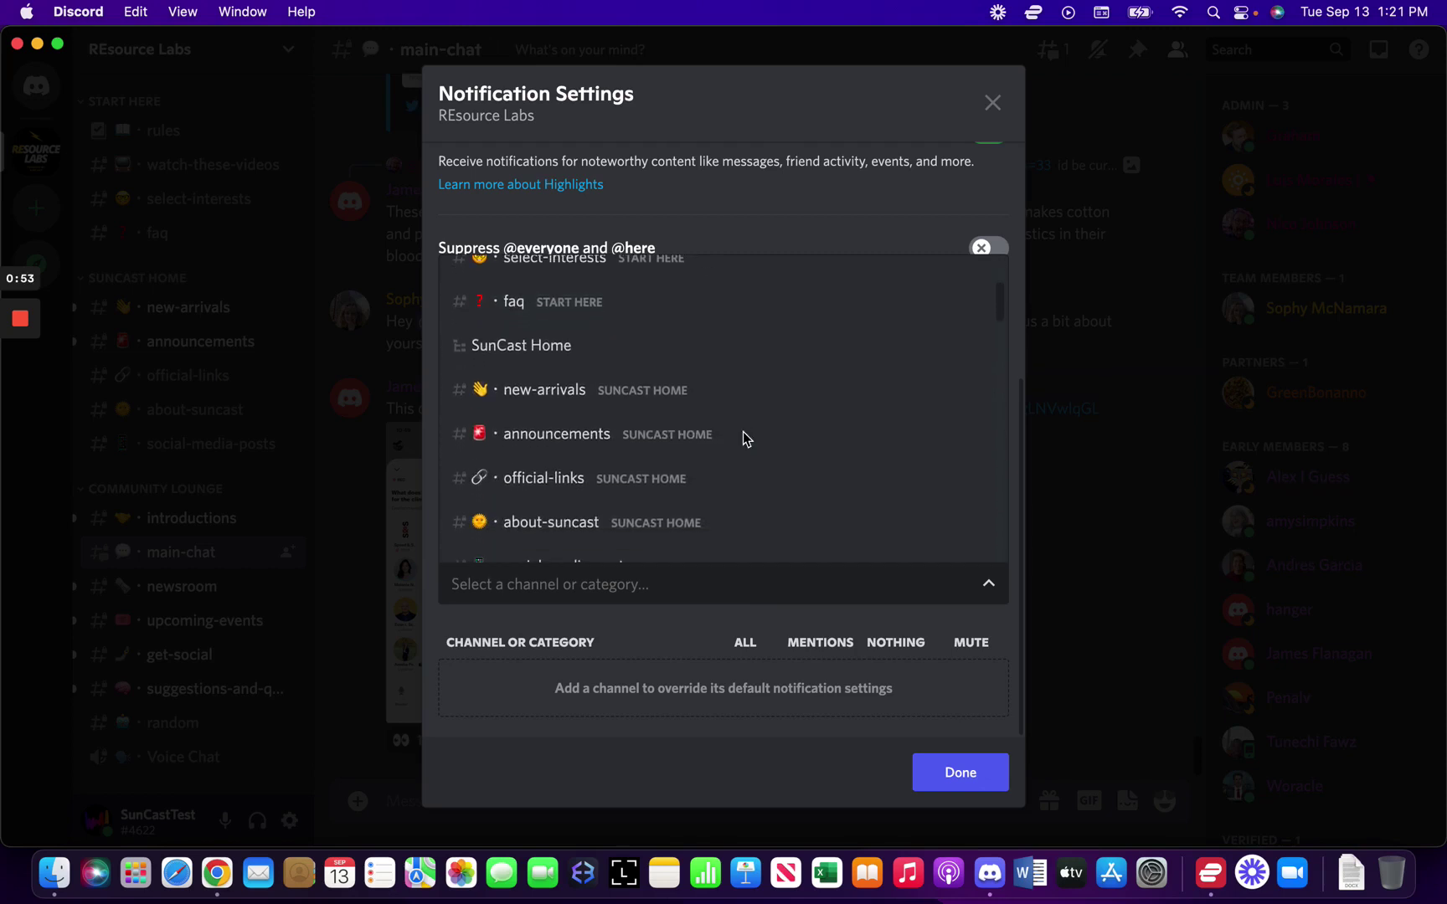
pyautogui.click(567, 445)
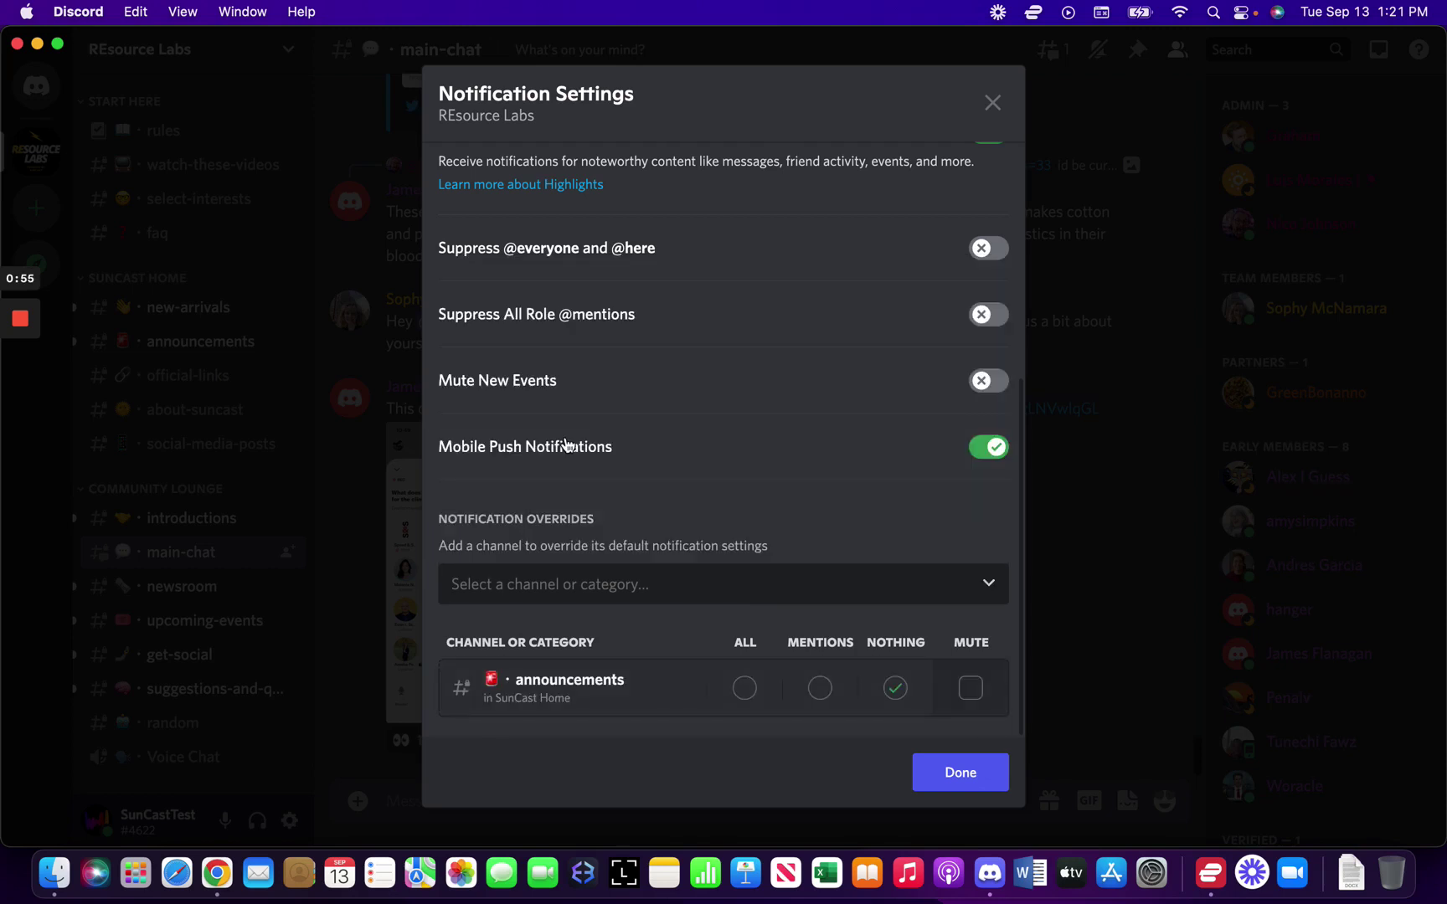
pyautogui.click(744, 689)
# - Review the server-wide notification options alongside the announcements channel override
pyautogui.scroll(5, 728, 392)
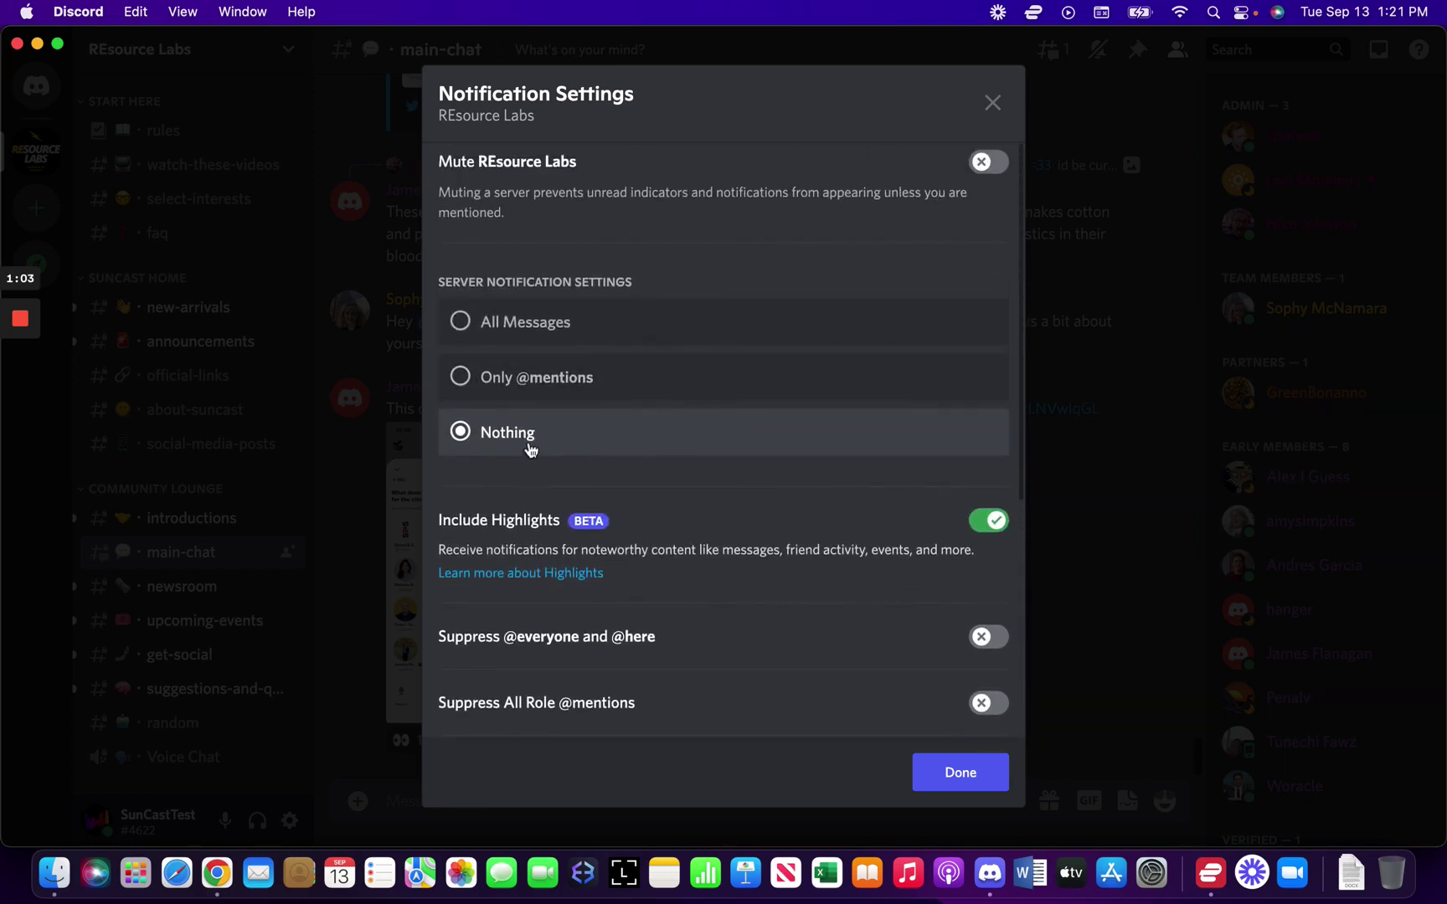
pyautogui.scroll(-5, 571, 462)
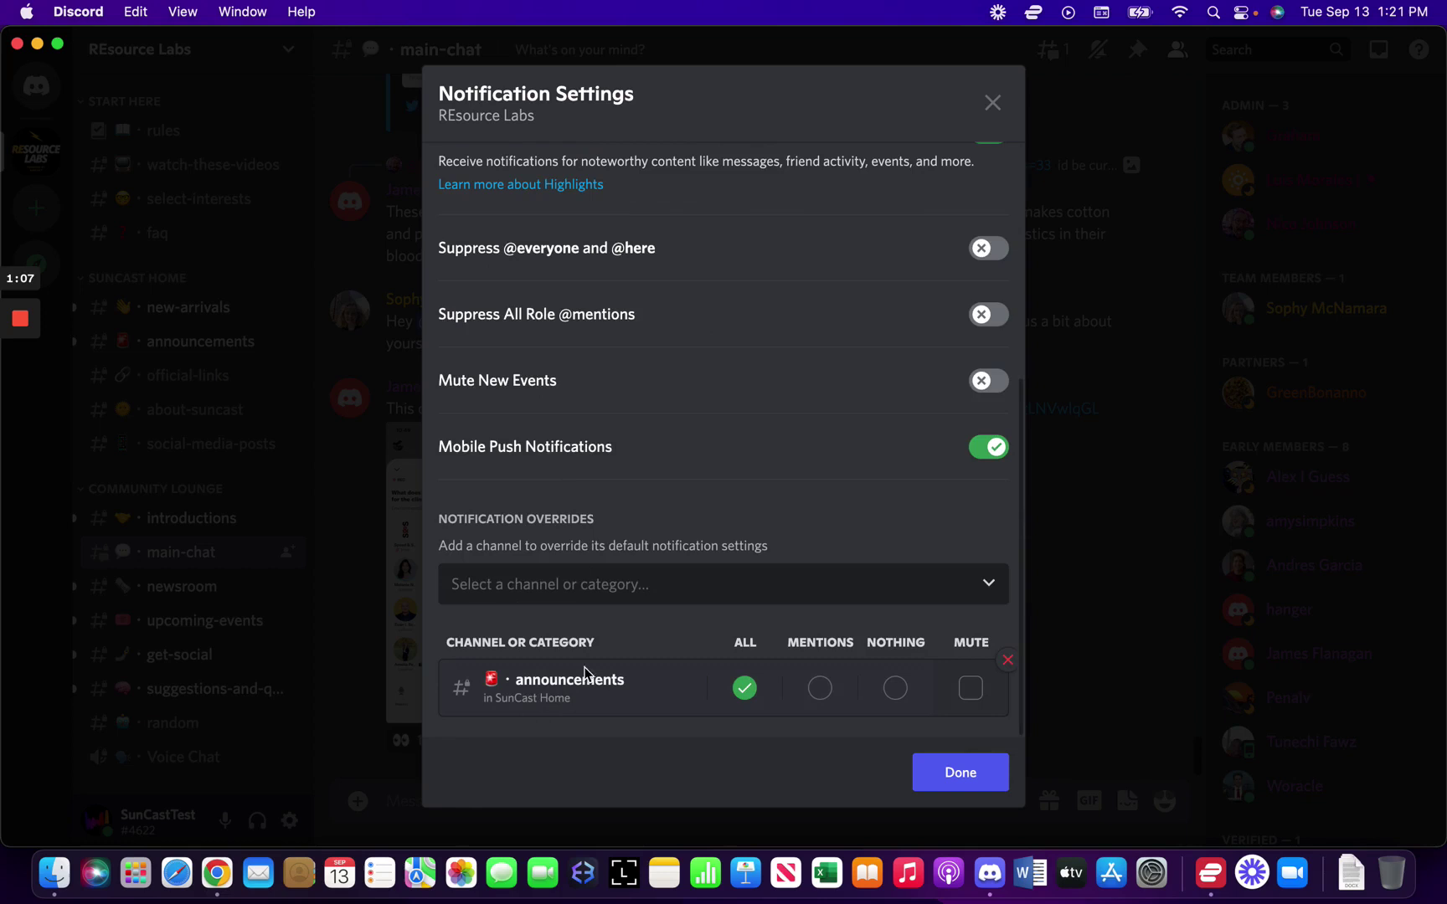
pyautogui.scroll(1, 692, 362)
pyautogui.scroll(5, 692, 362)
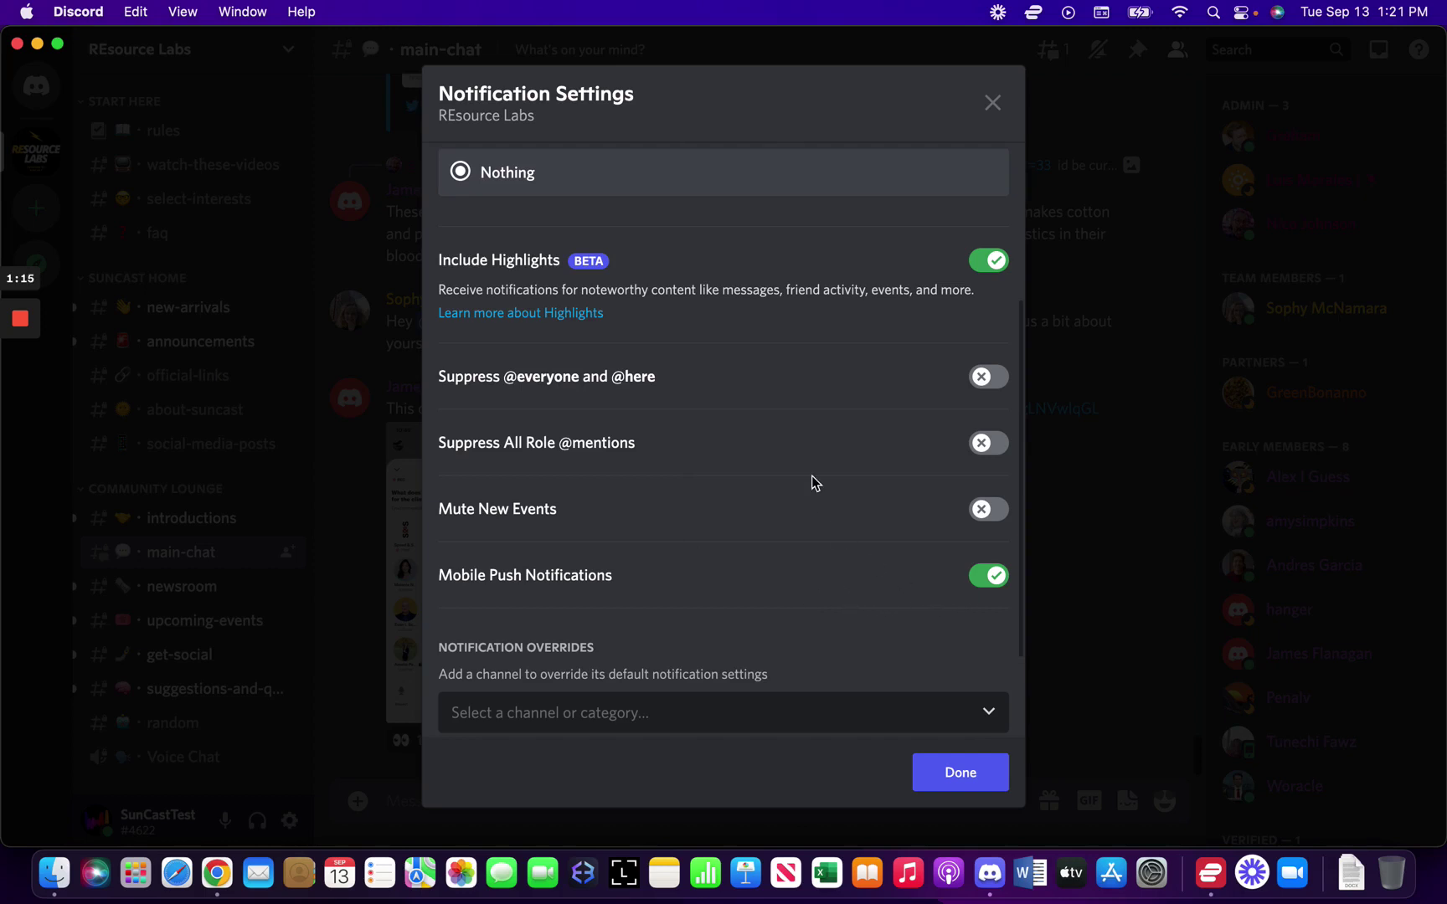
pyautogui.scroll(4, 812, 481)
pyautogui.scroll(5, 724, 518)
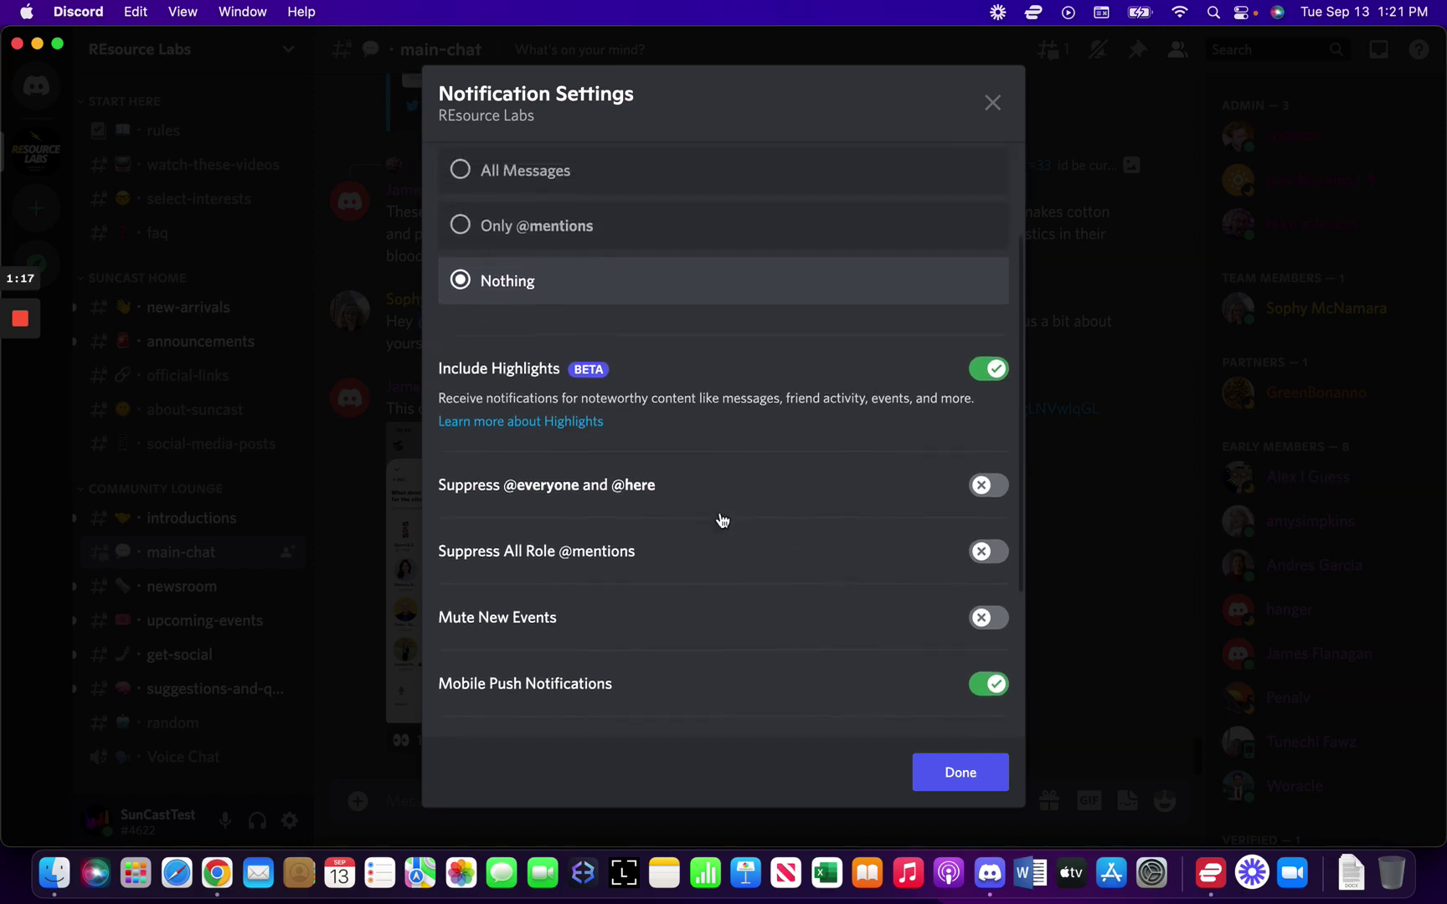
# - Add a notification override for the upcoming-events channel, set it to All, and finish the notification settings
pyautogui.scroll(-12, 723, 518)
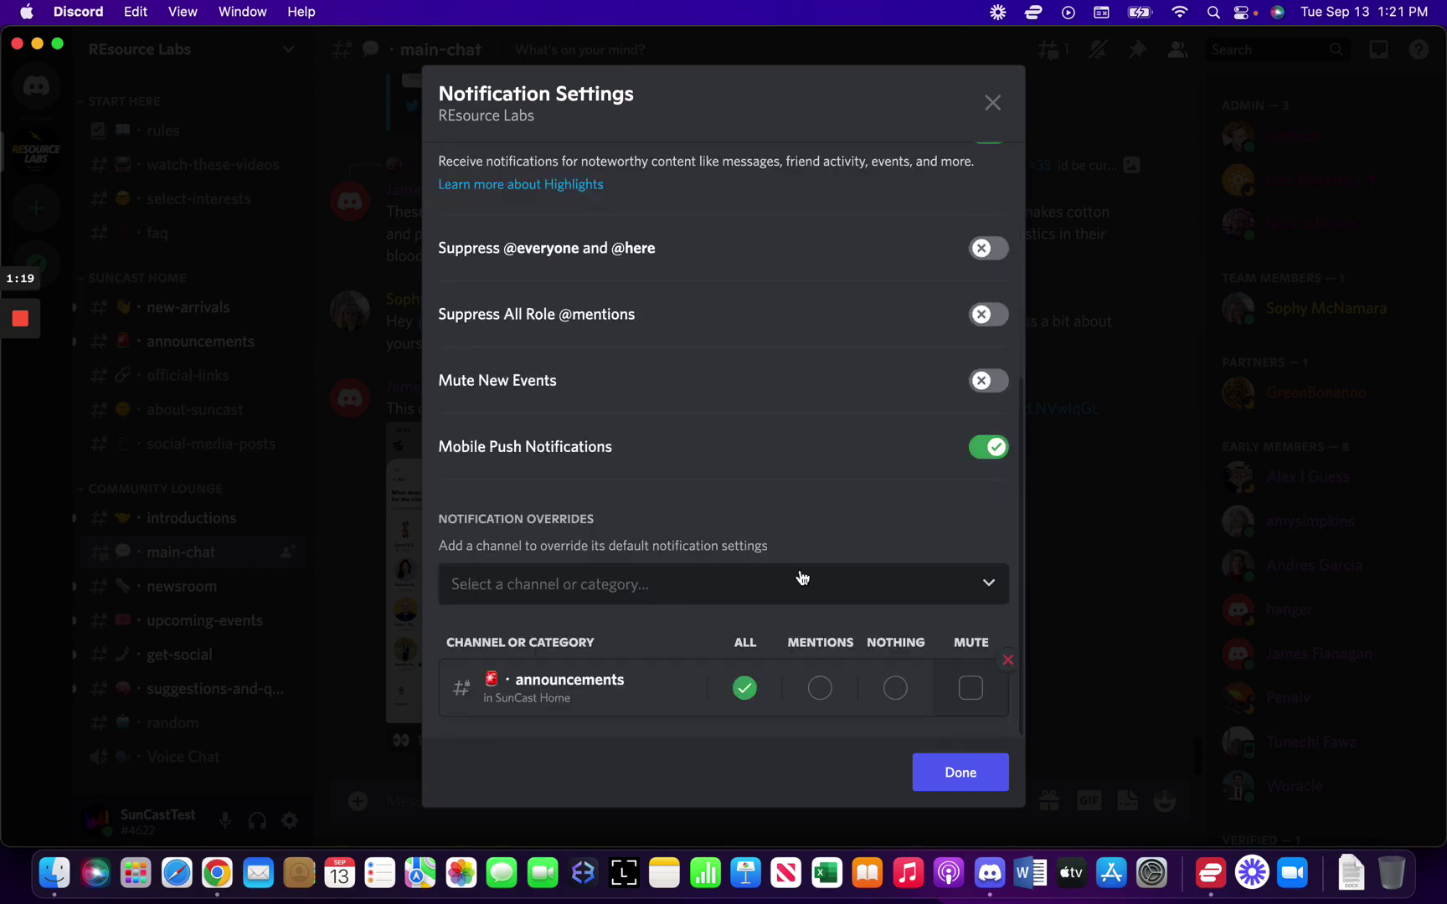
pyautogui.click(726, 597)
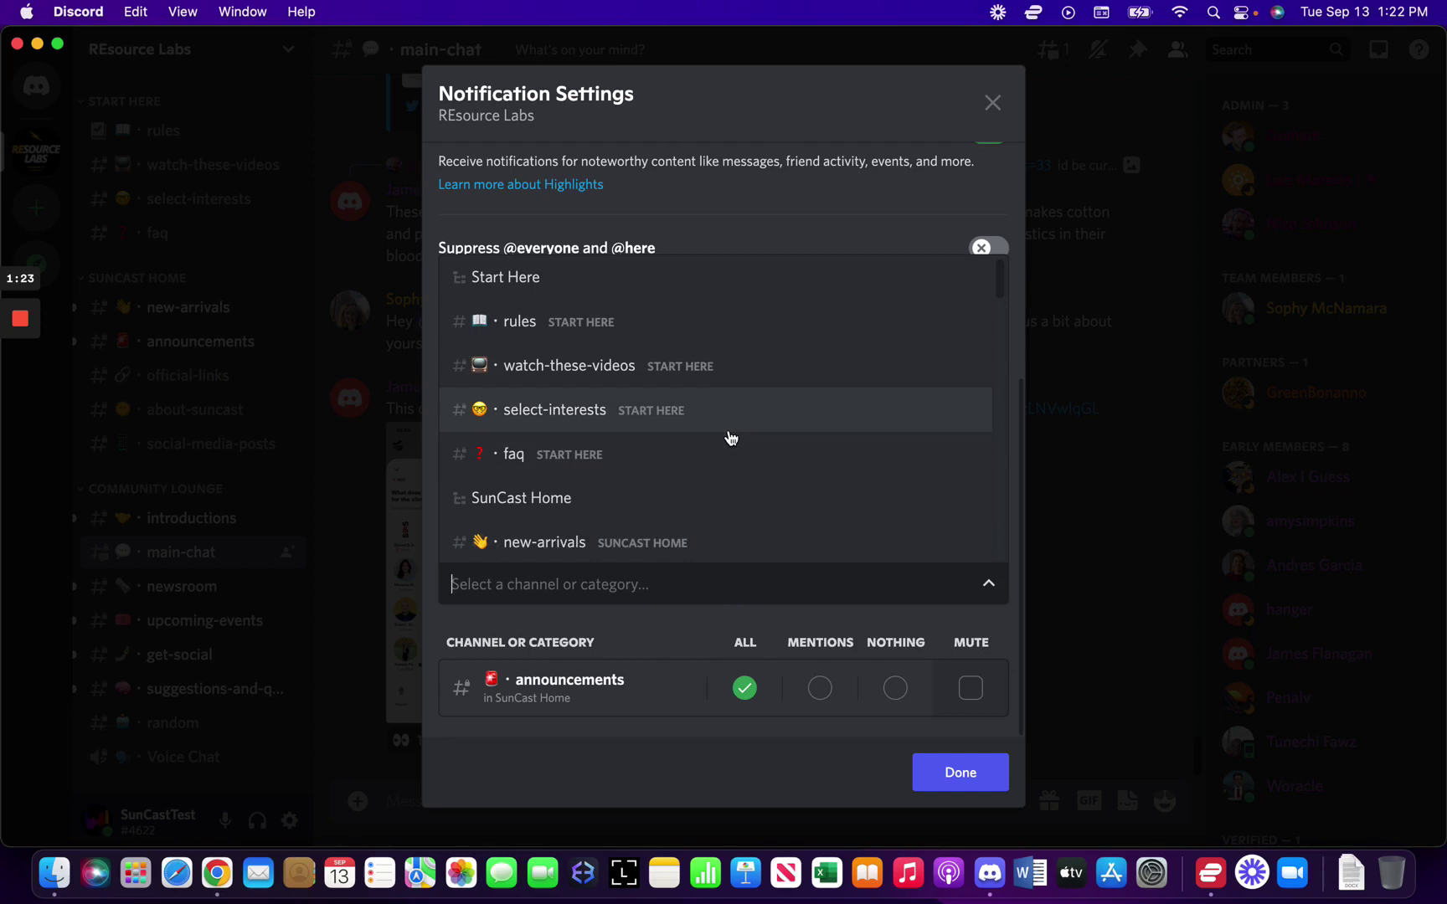
pyautogui.scroll(-6, 731, 437)
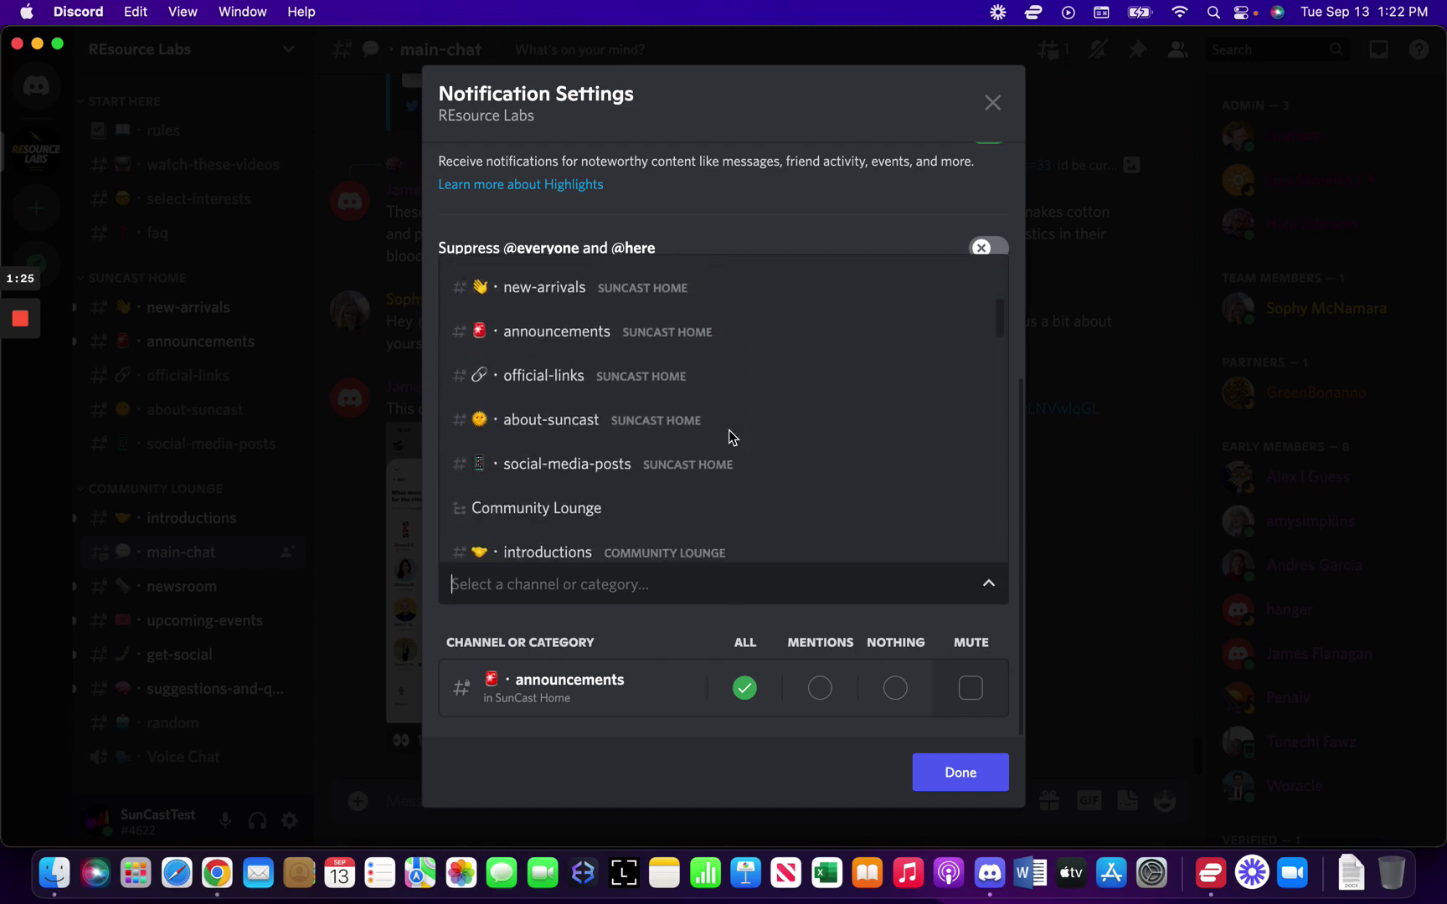
pyautogui.scroll(-8, 731, 437)
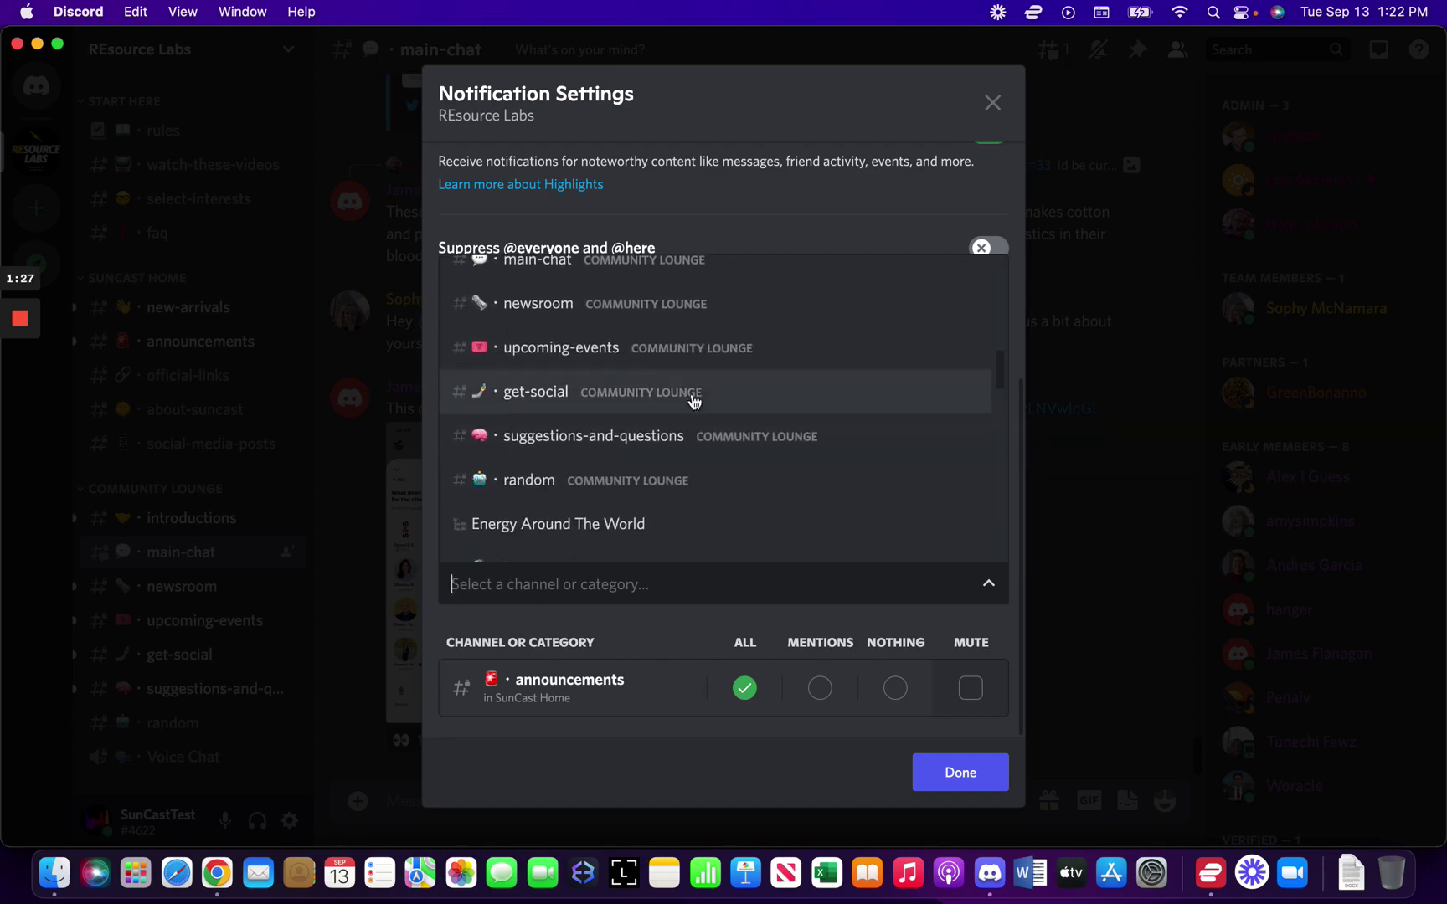
pyautogui.click(613, 349)
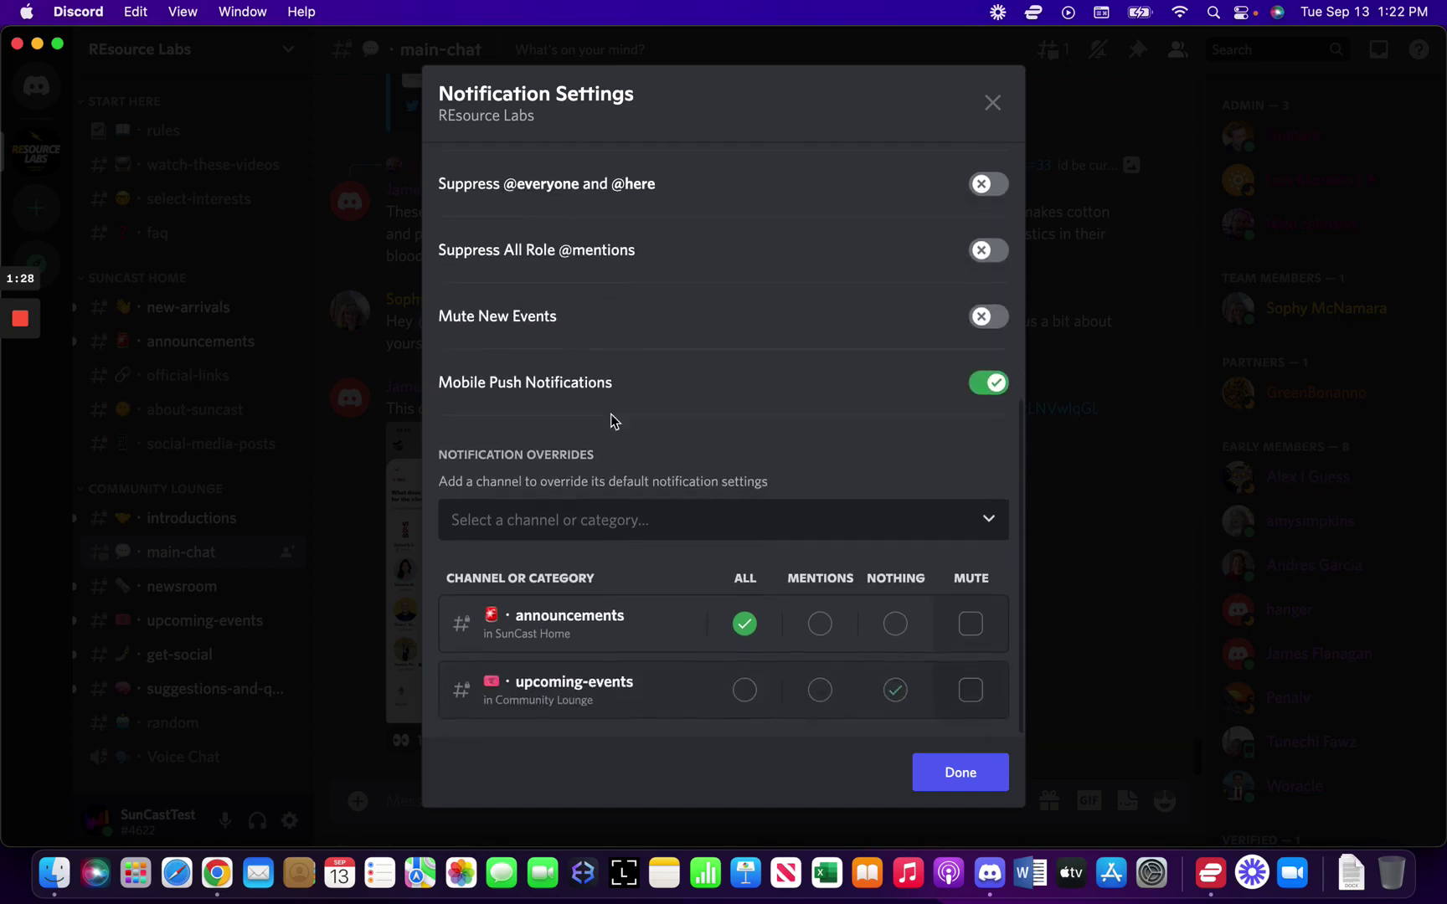
pyautogui.click(741, 689)
pyautogui.click(942, 777)
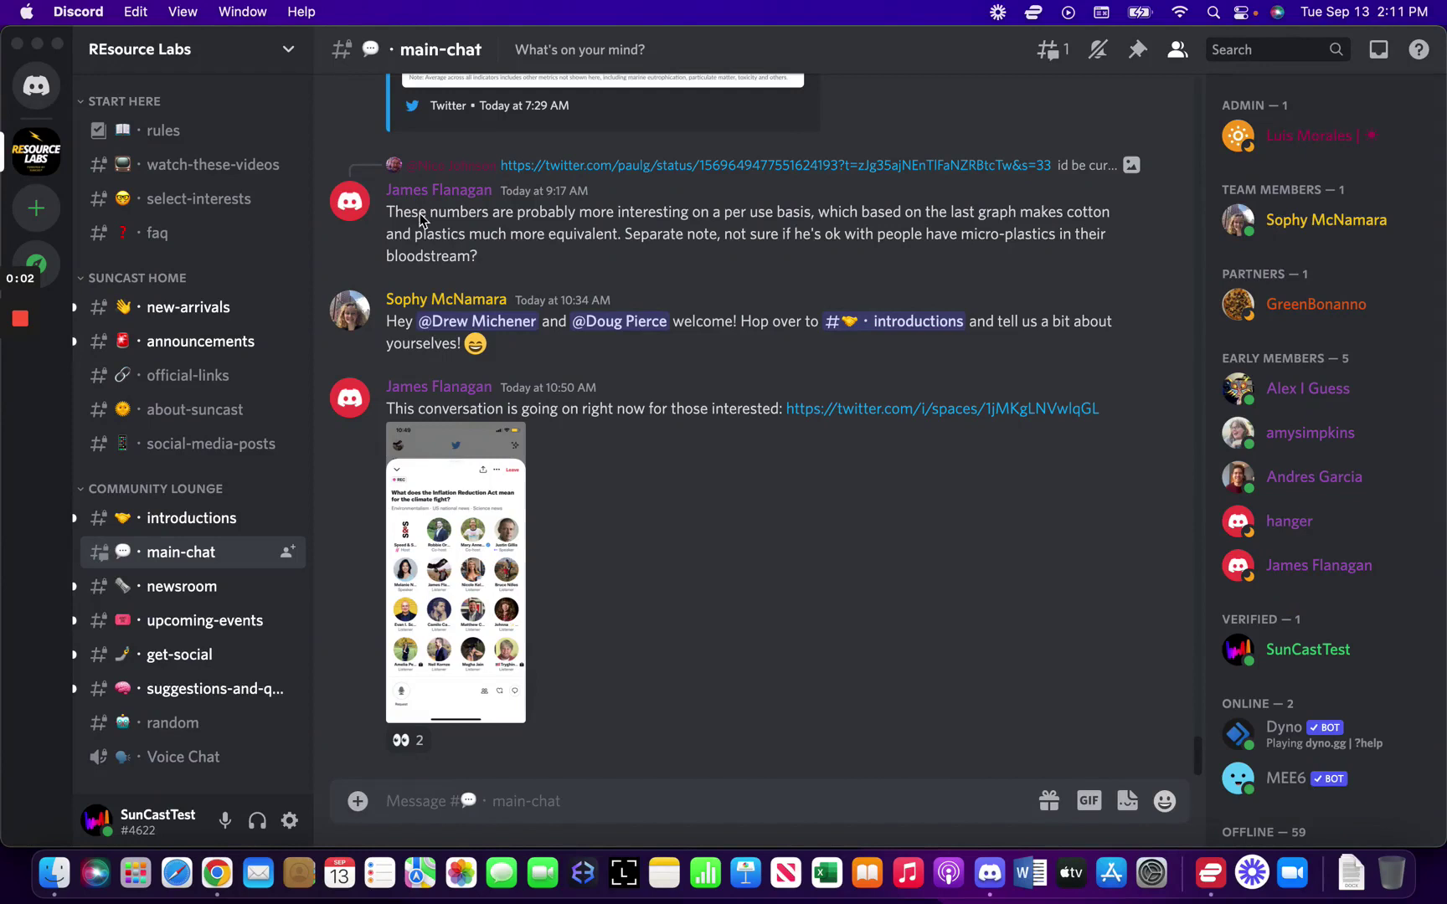
# - Open the server profile for REsource Labs and go to its nickname field
pyautogui.click(290, 60)
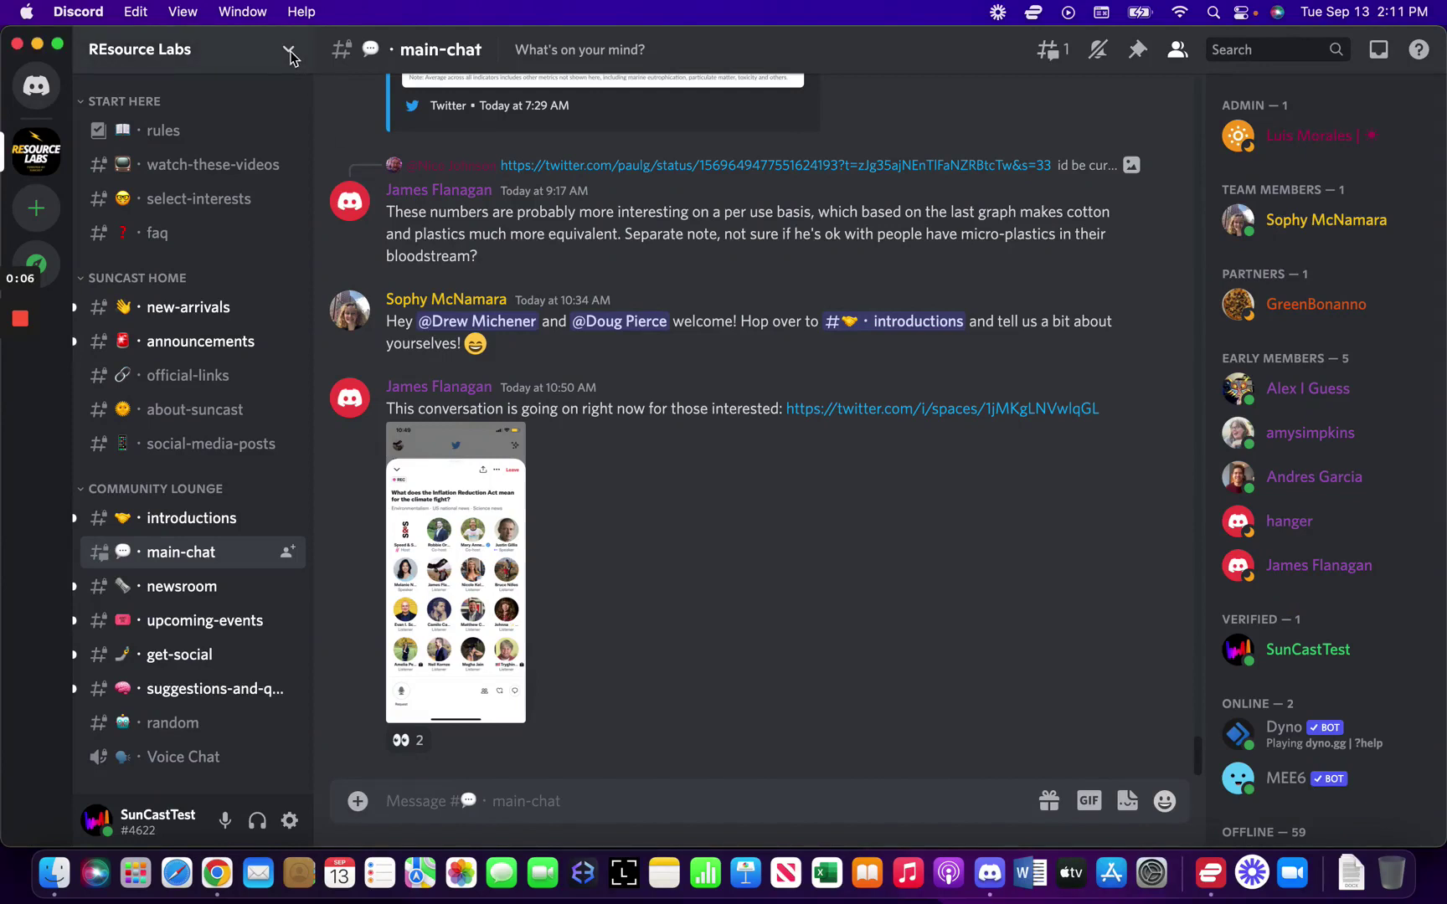
pyautogui.click(290, 52)
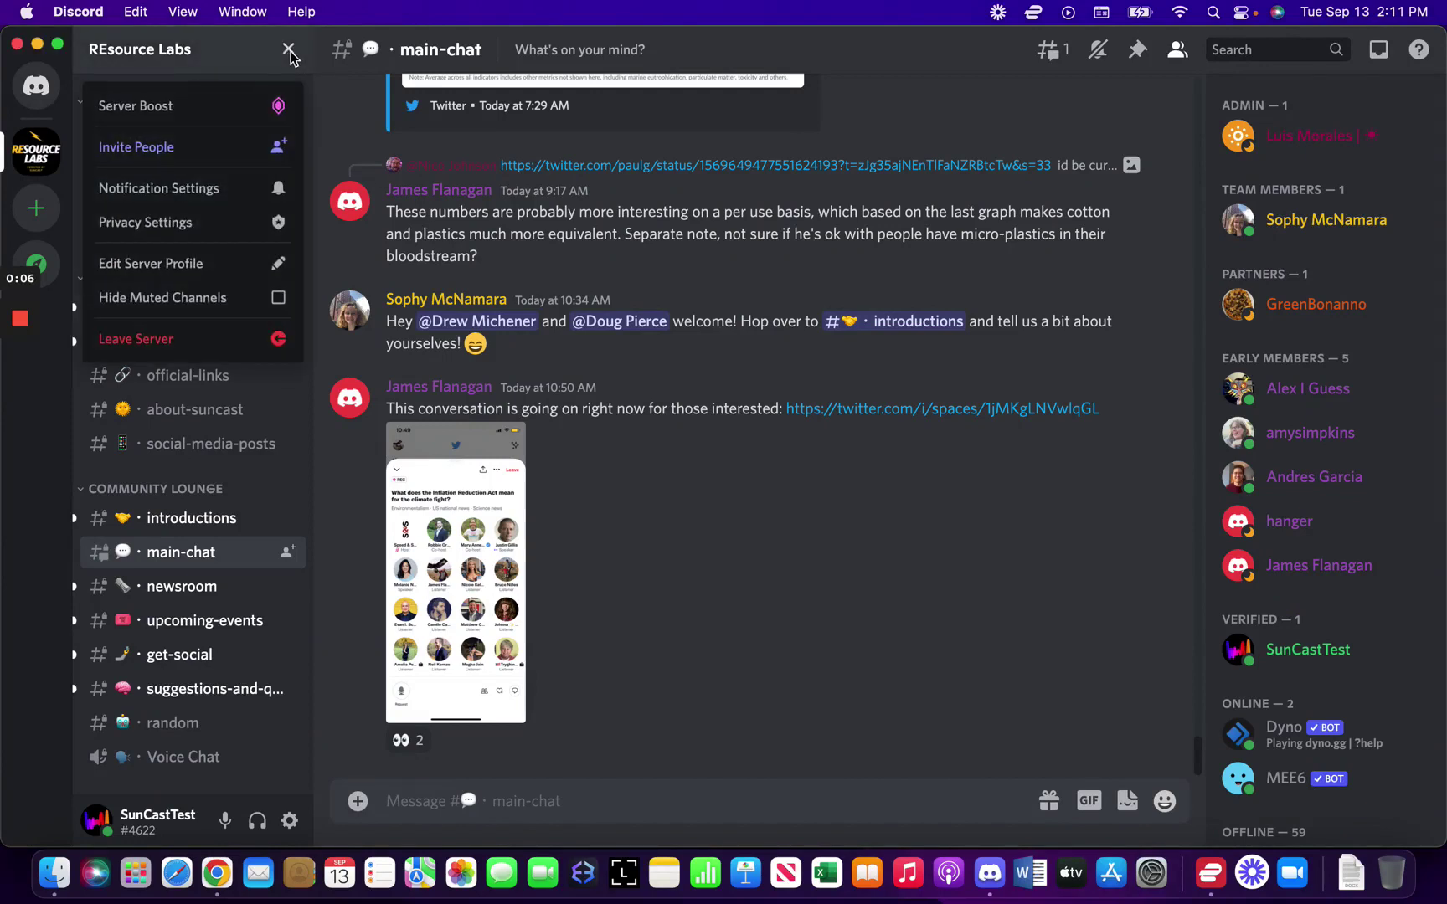
pyautogui.click(197, 272)
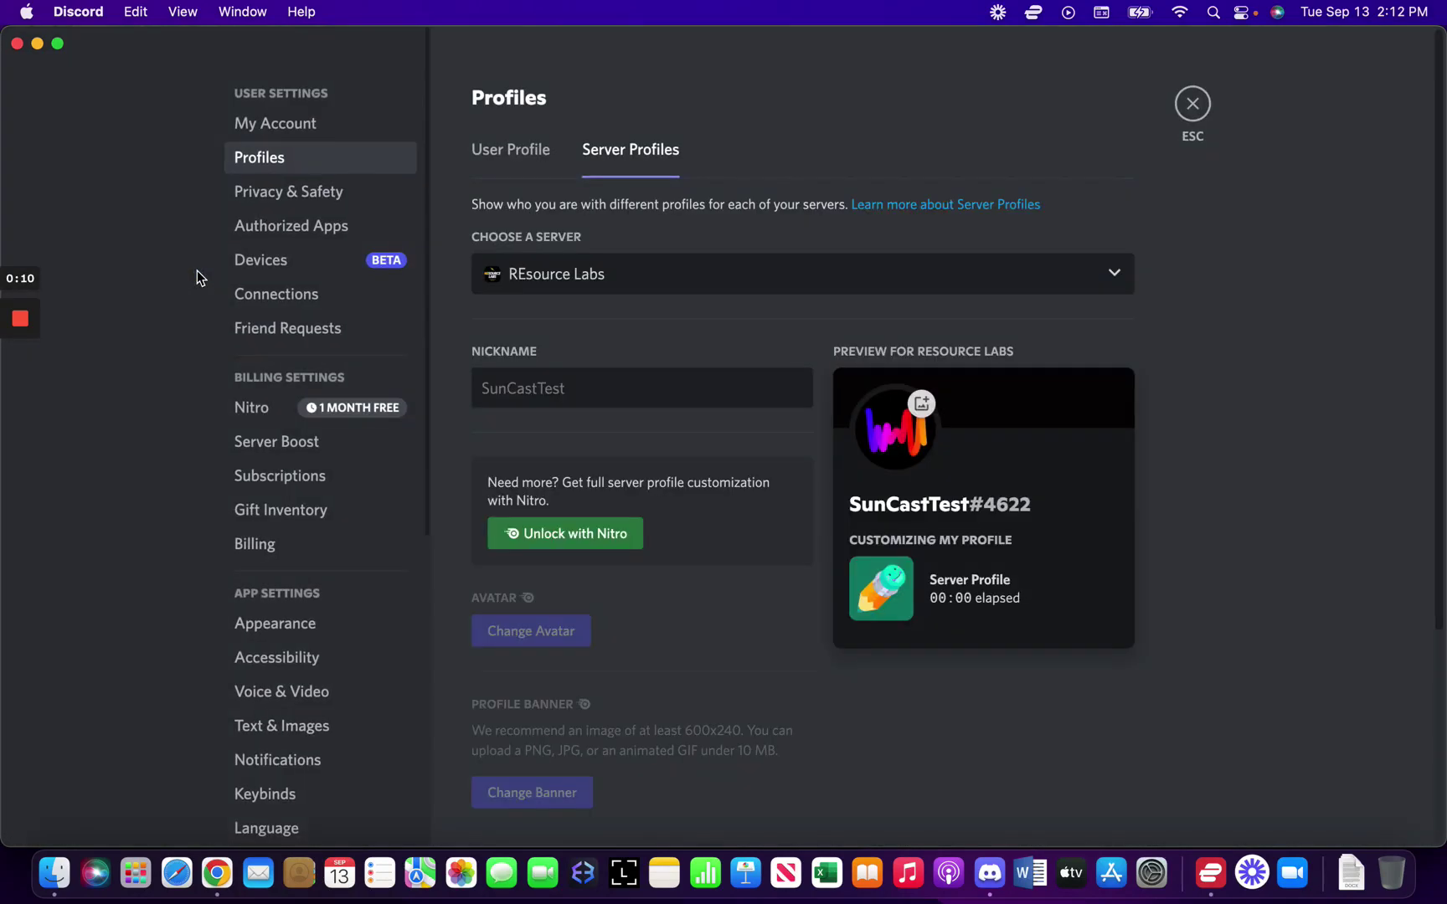
pyautogui.click(566, 395)
# - Examine the Privacy & Safety settings, including direct message scanning and the server privacy defaults
pyautogui.scroll(-2, 312, 354)
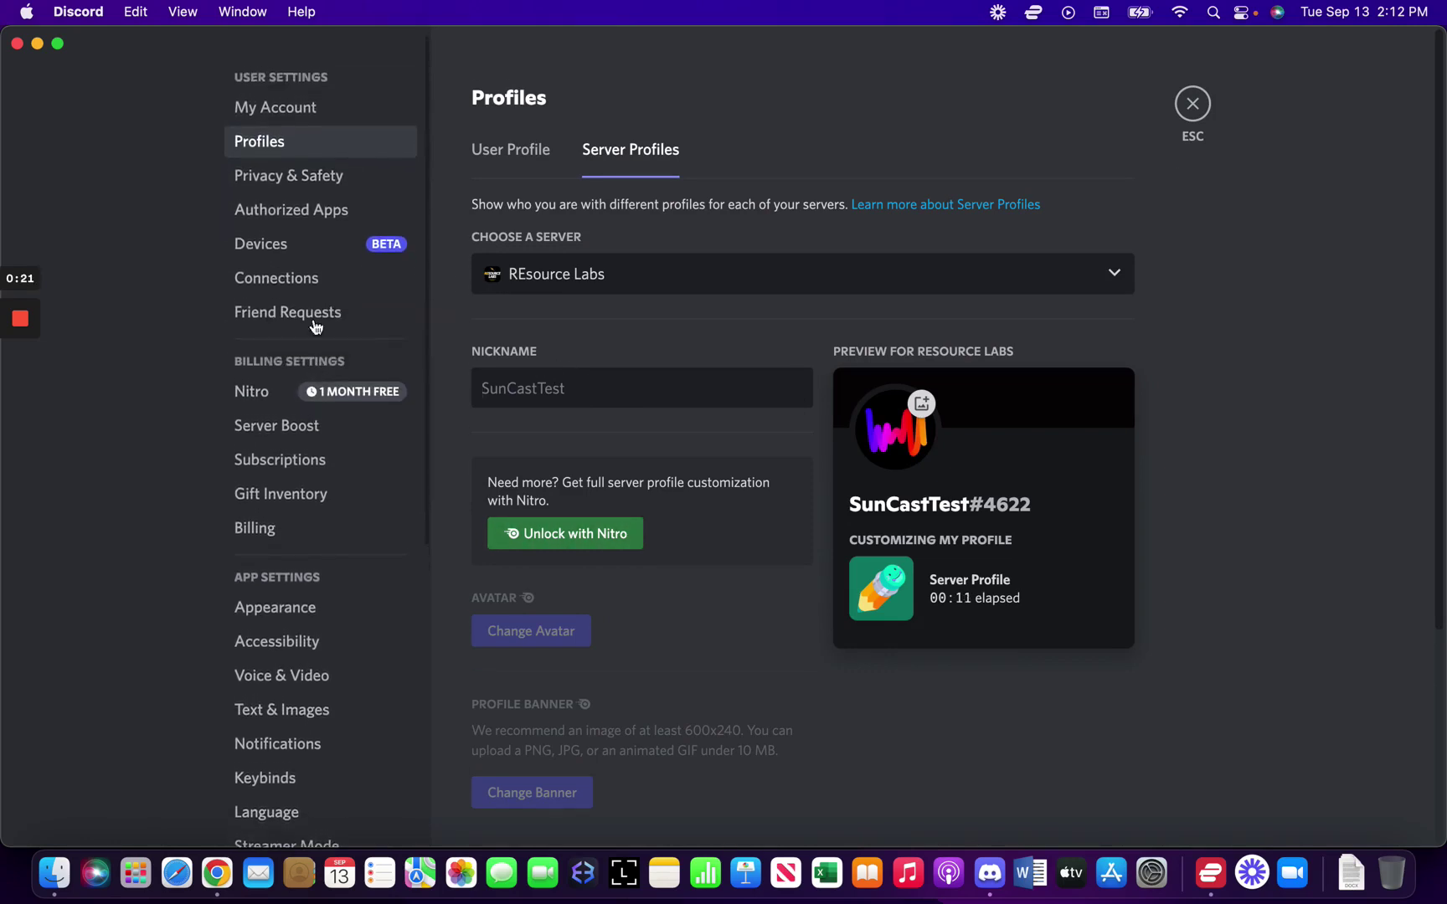
pyautogui.scroll(-4, 314, 461)
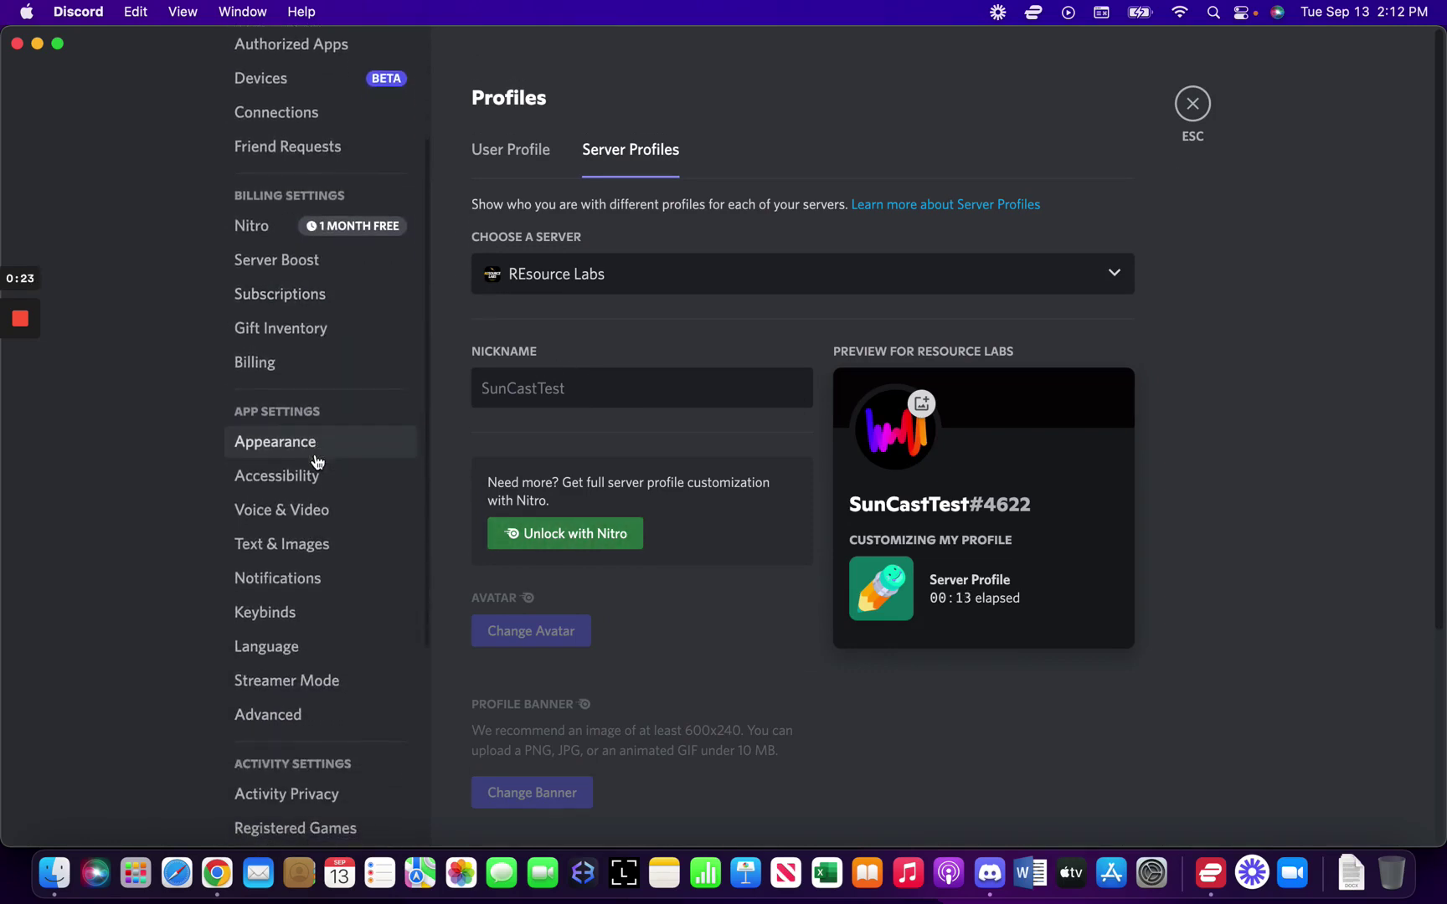
pyautogui.scroll(4, 316, 462)
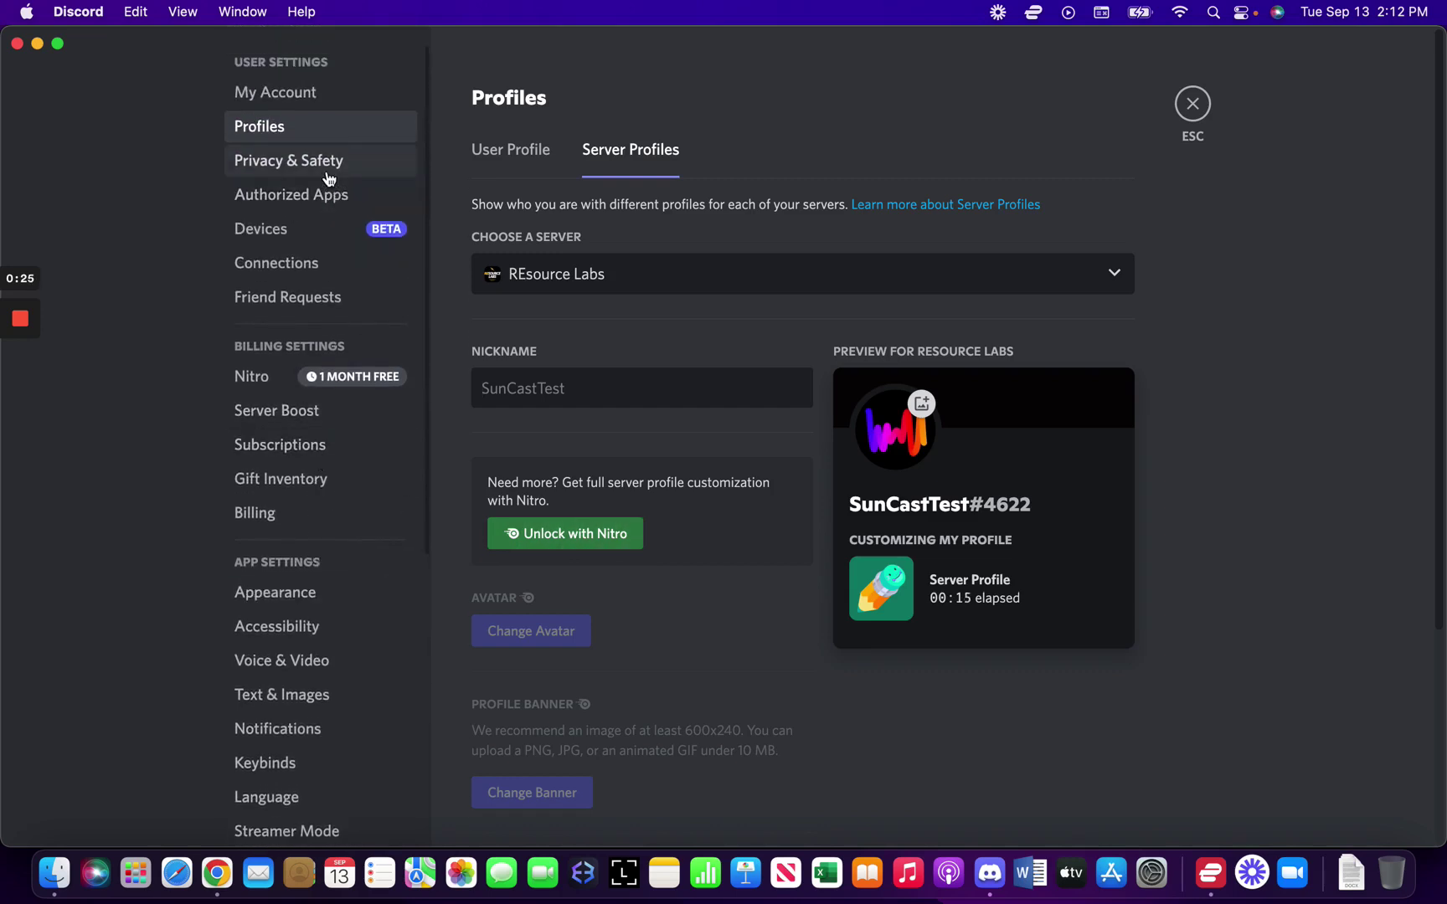
pyautogui.click(327, 174)
pyautogui.scroll(-5, 643, 474)
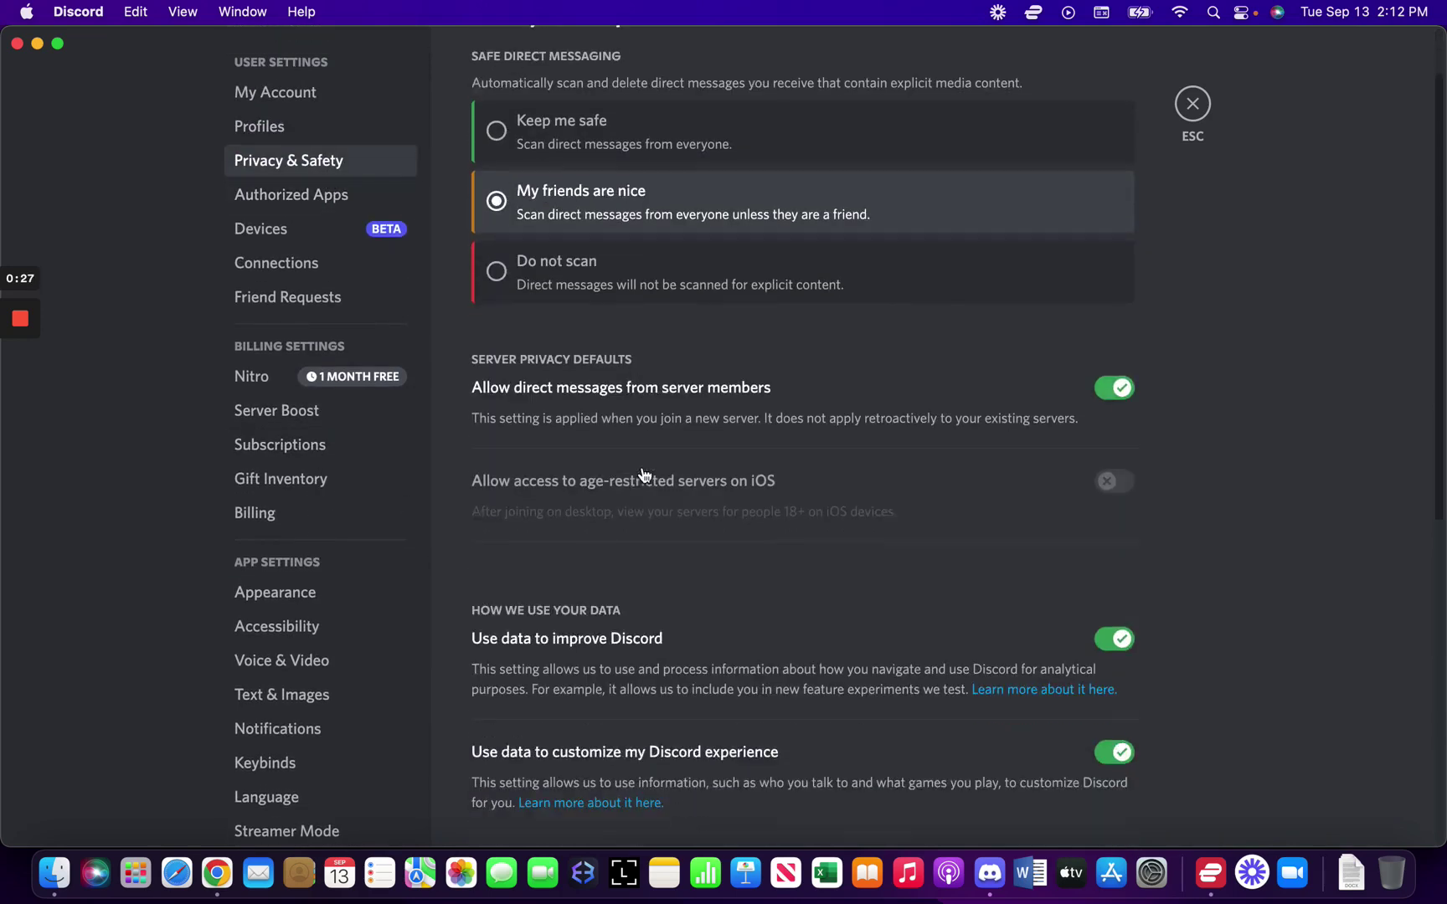
# - Open the My Account settings and review the password and two-factor authentication options
pyautogui.click(301, 98)
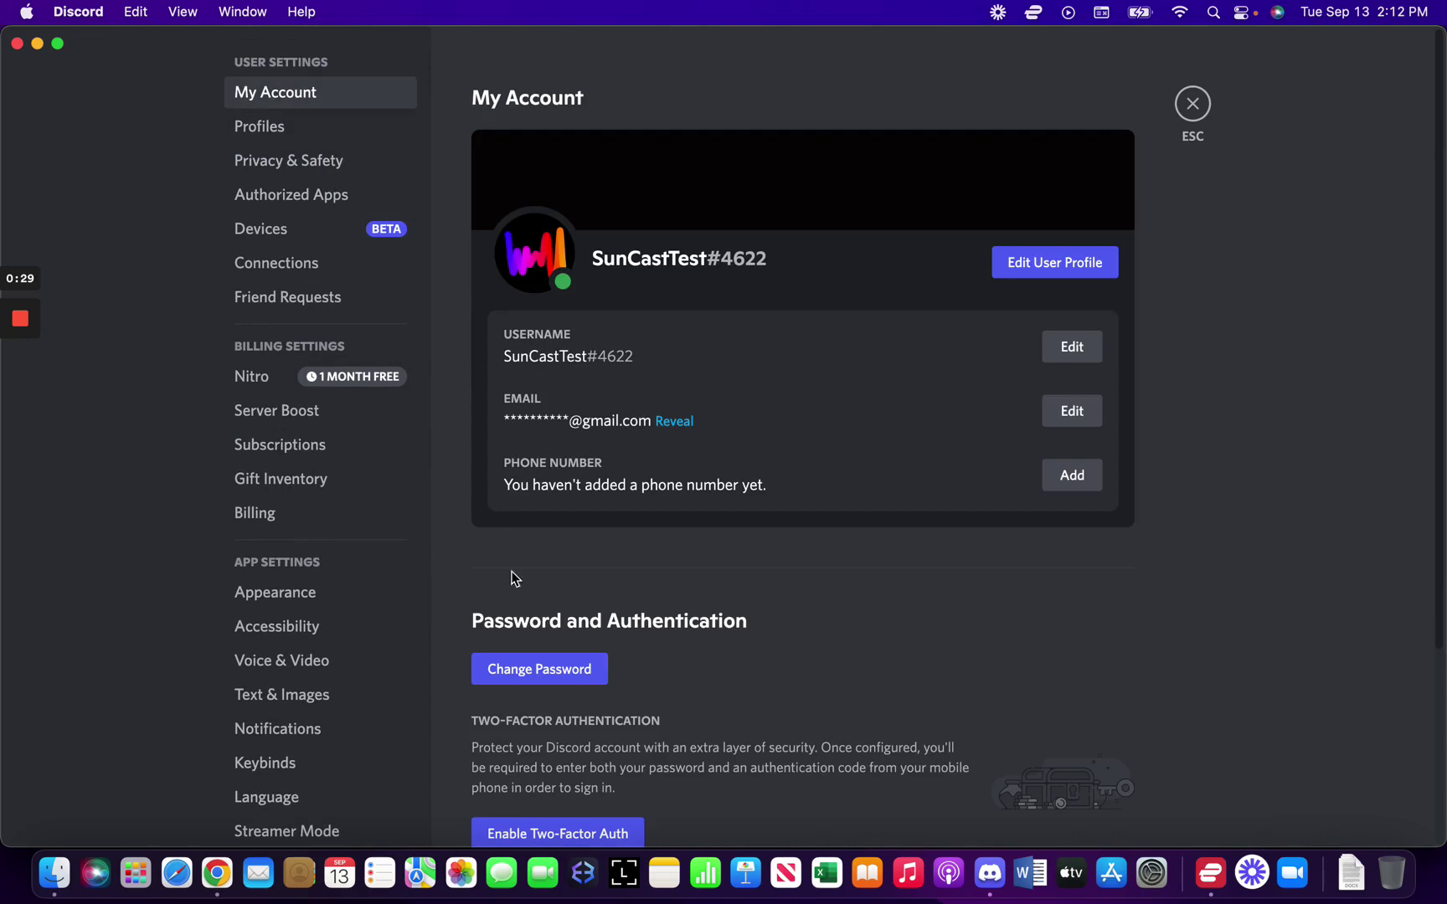
pyautogui.scroll(-3, 583, 720)
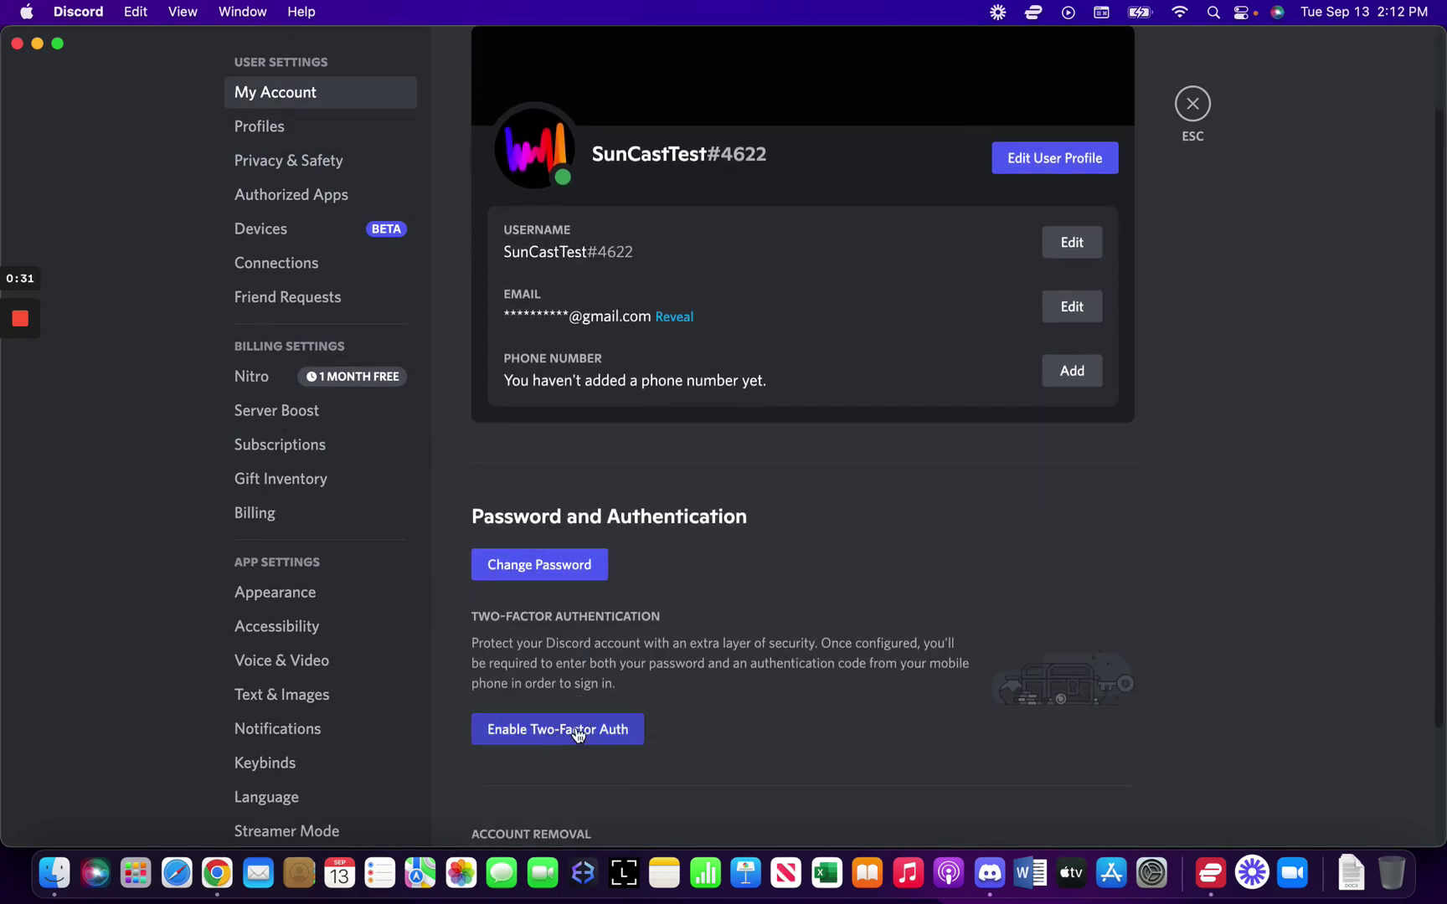
# - Open the Appearance settings and look through the remaining app and activity settings categories
pyautogui.scroll(-2, 333, 582)
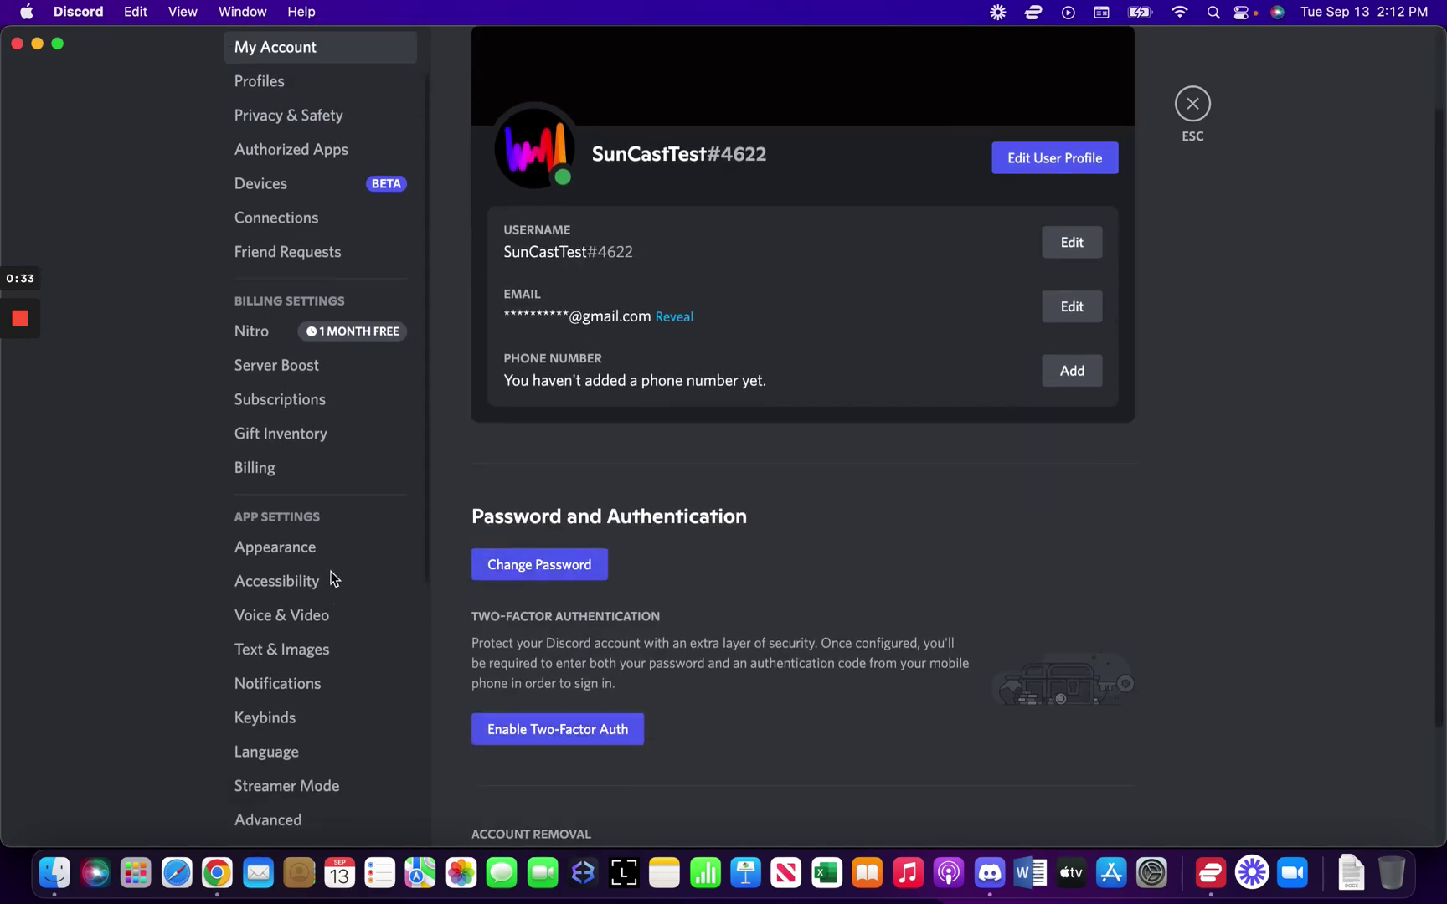
pyautogui.click(318, 538)
pyautogui.scroll(-2, 304, 591)
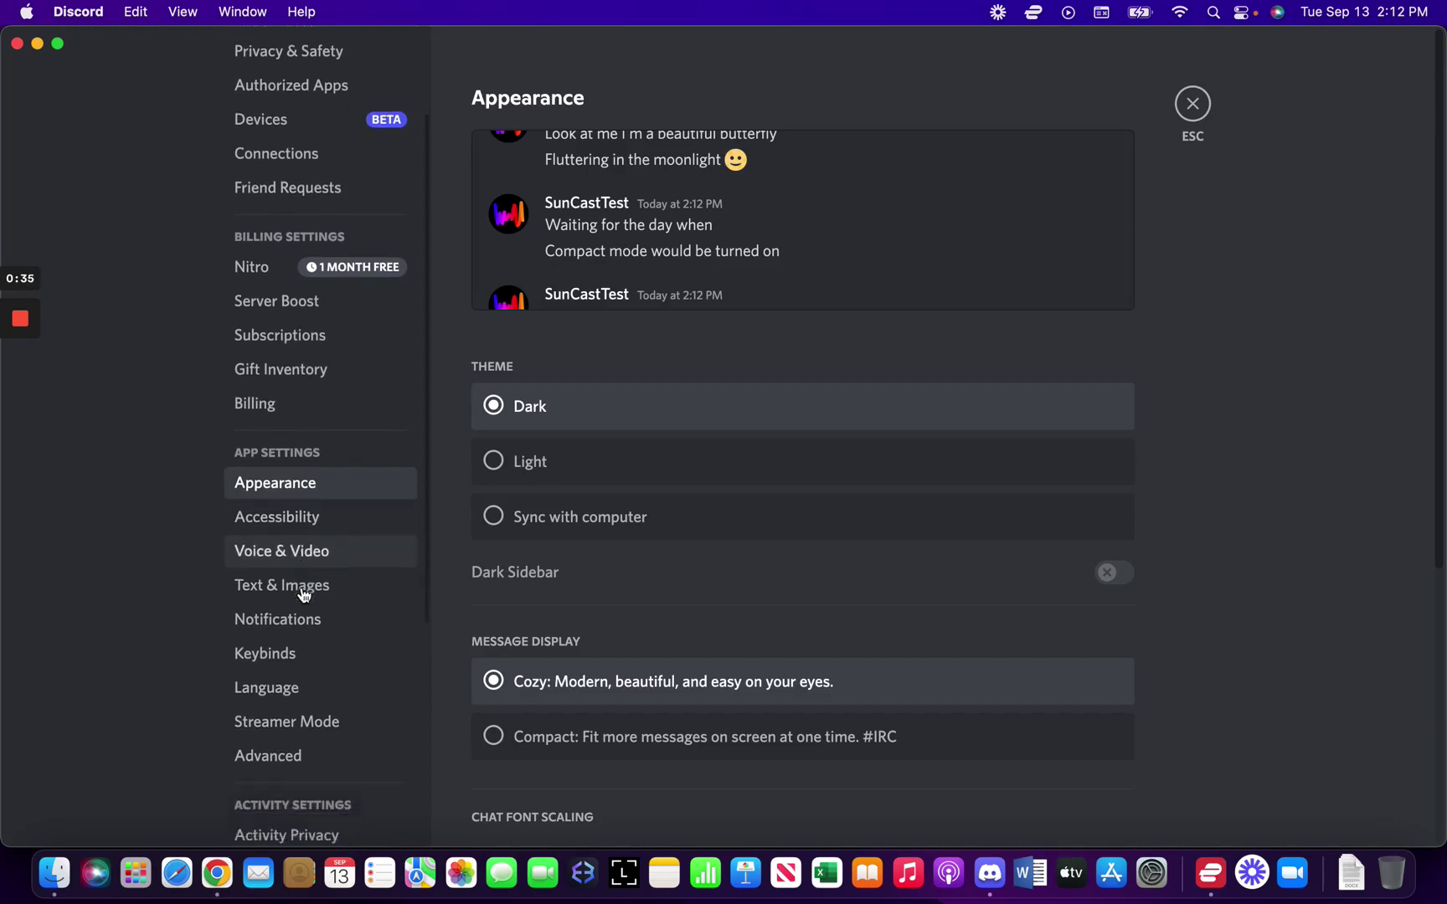
pyautogui.scroll(-3, 327, 540)
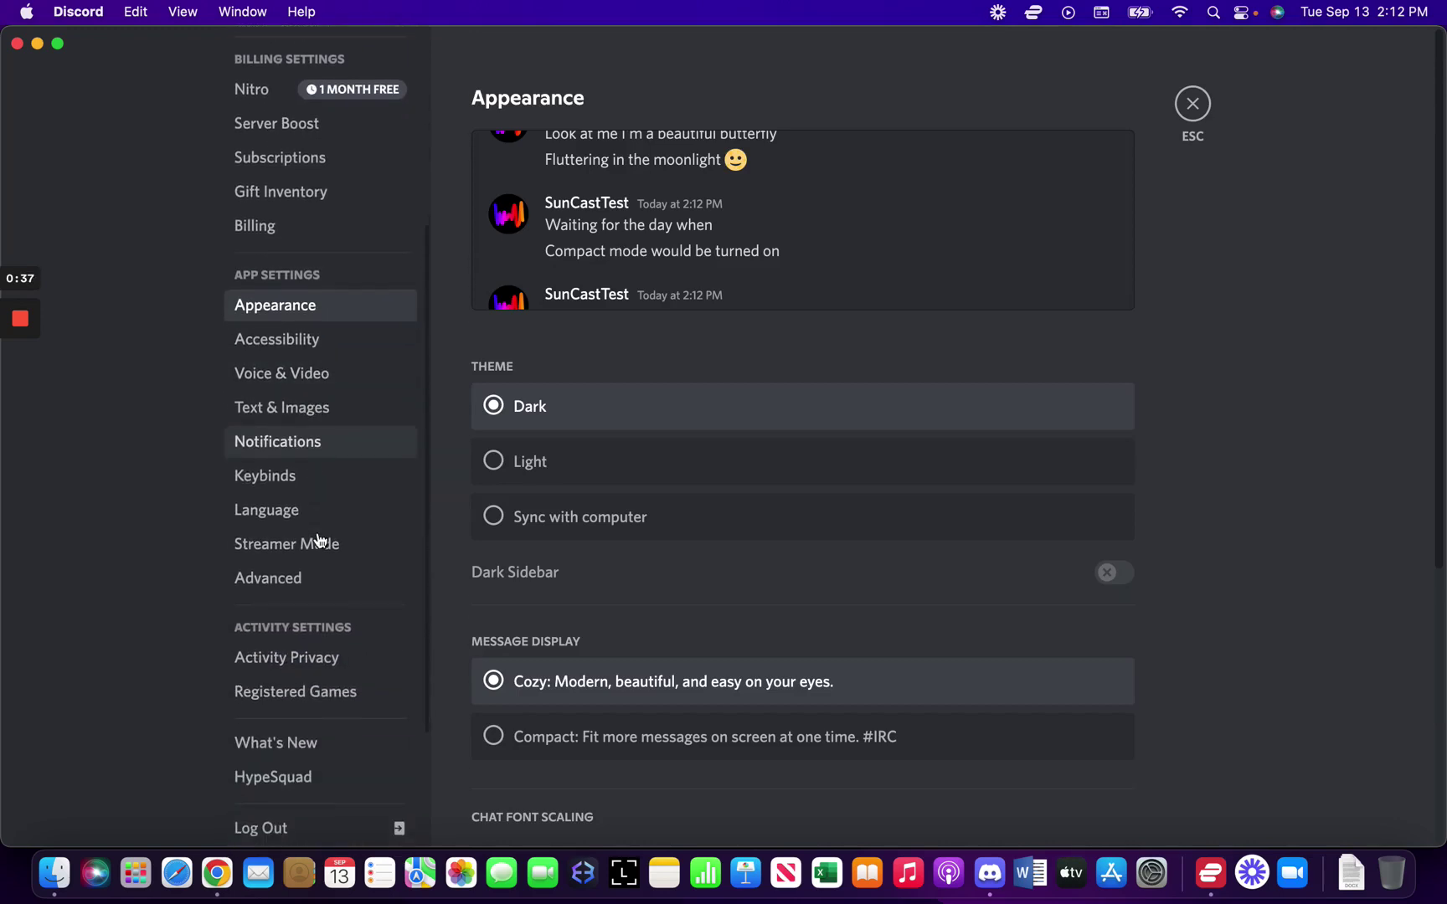
pyautogui.scroll(8, 320, 536)
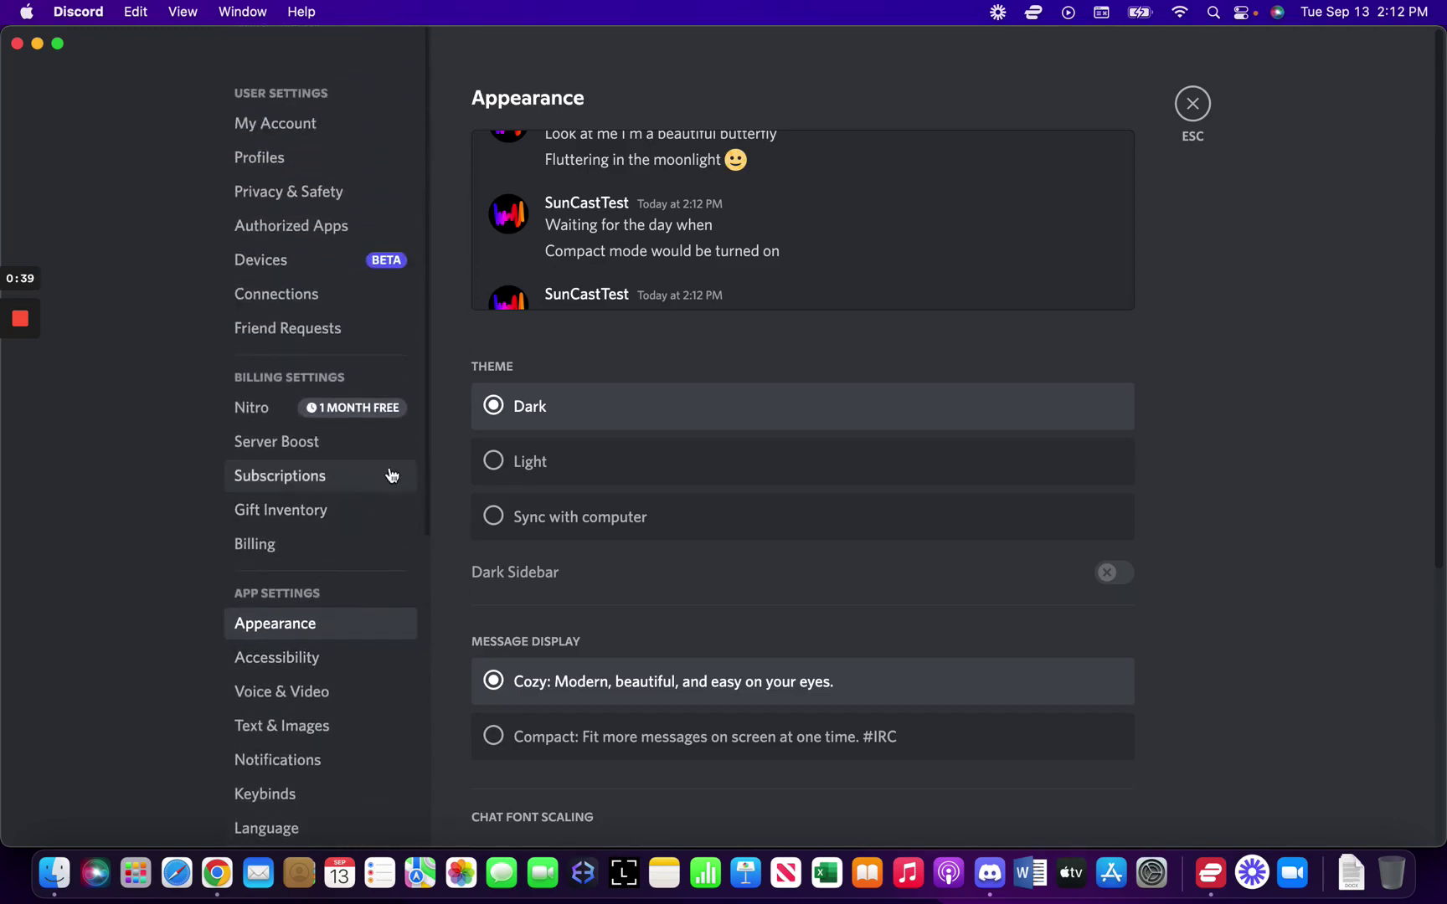
# - Close the user settings to return to the server, and reopen them on the account page
pyautogui.click(1192, 103)
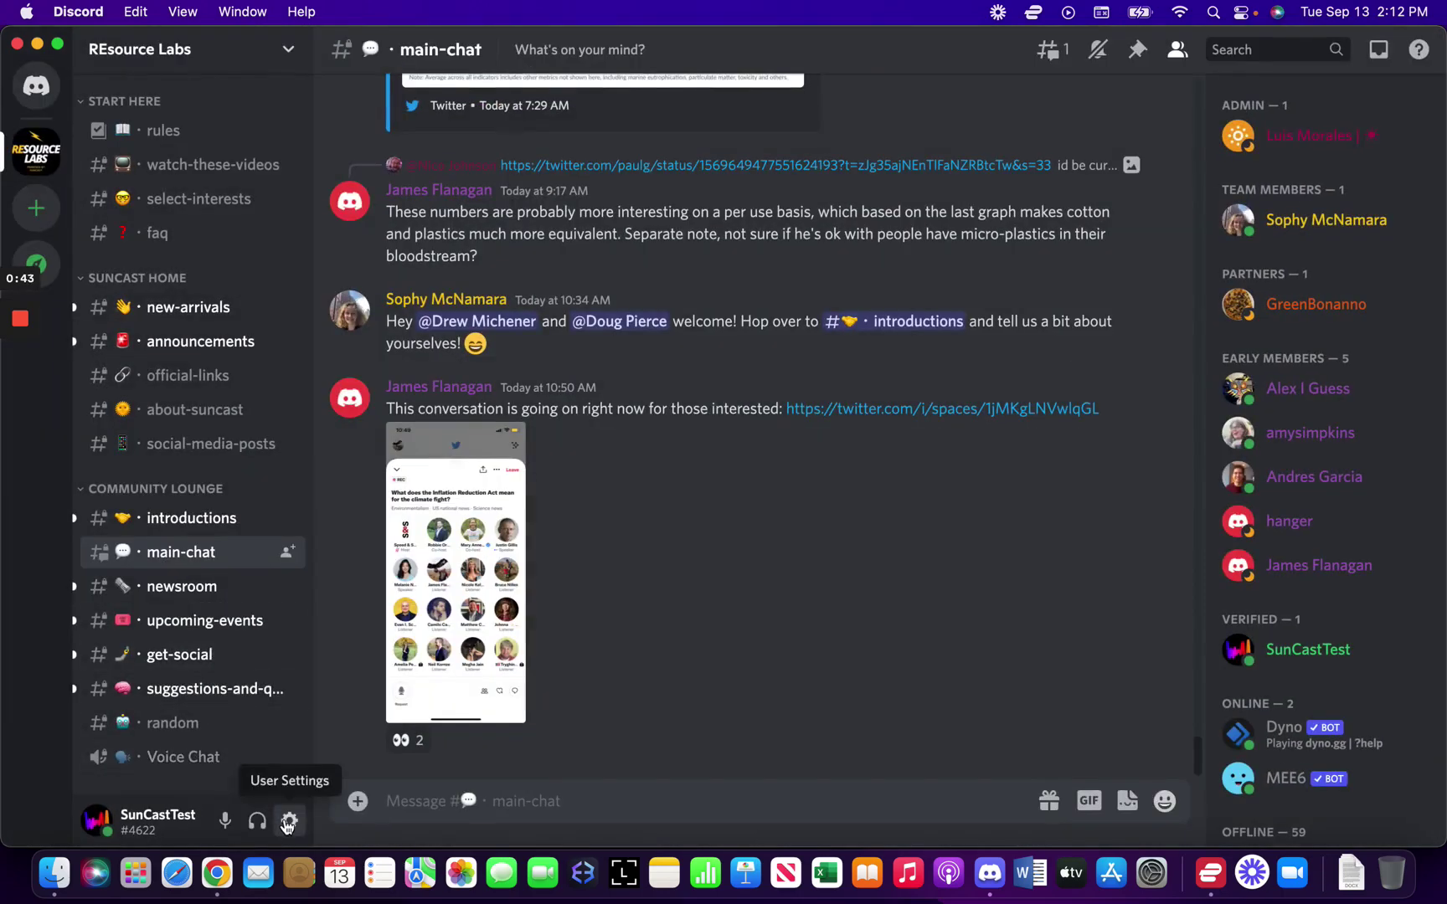
pyautogui.click(287, 822)
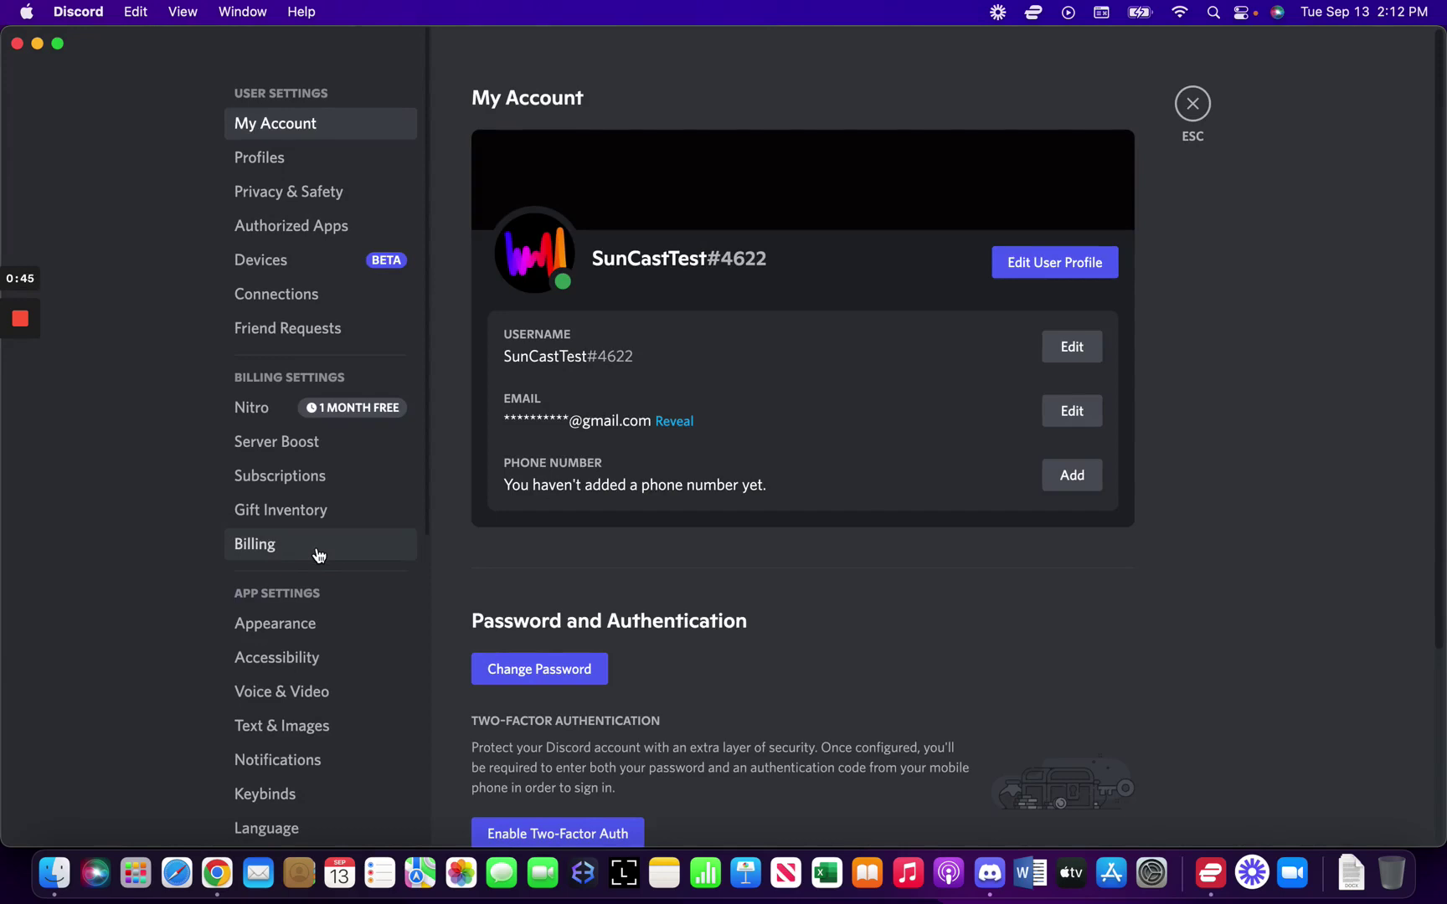
pyautogui.scroll(-2, 323, 553)
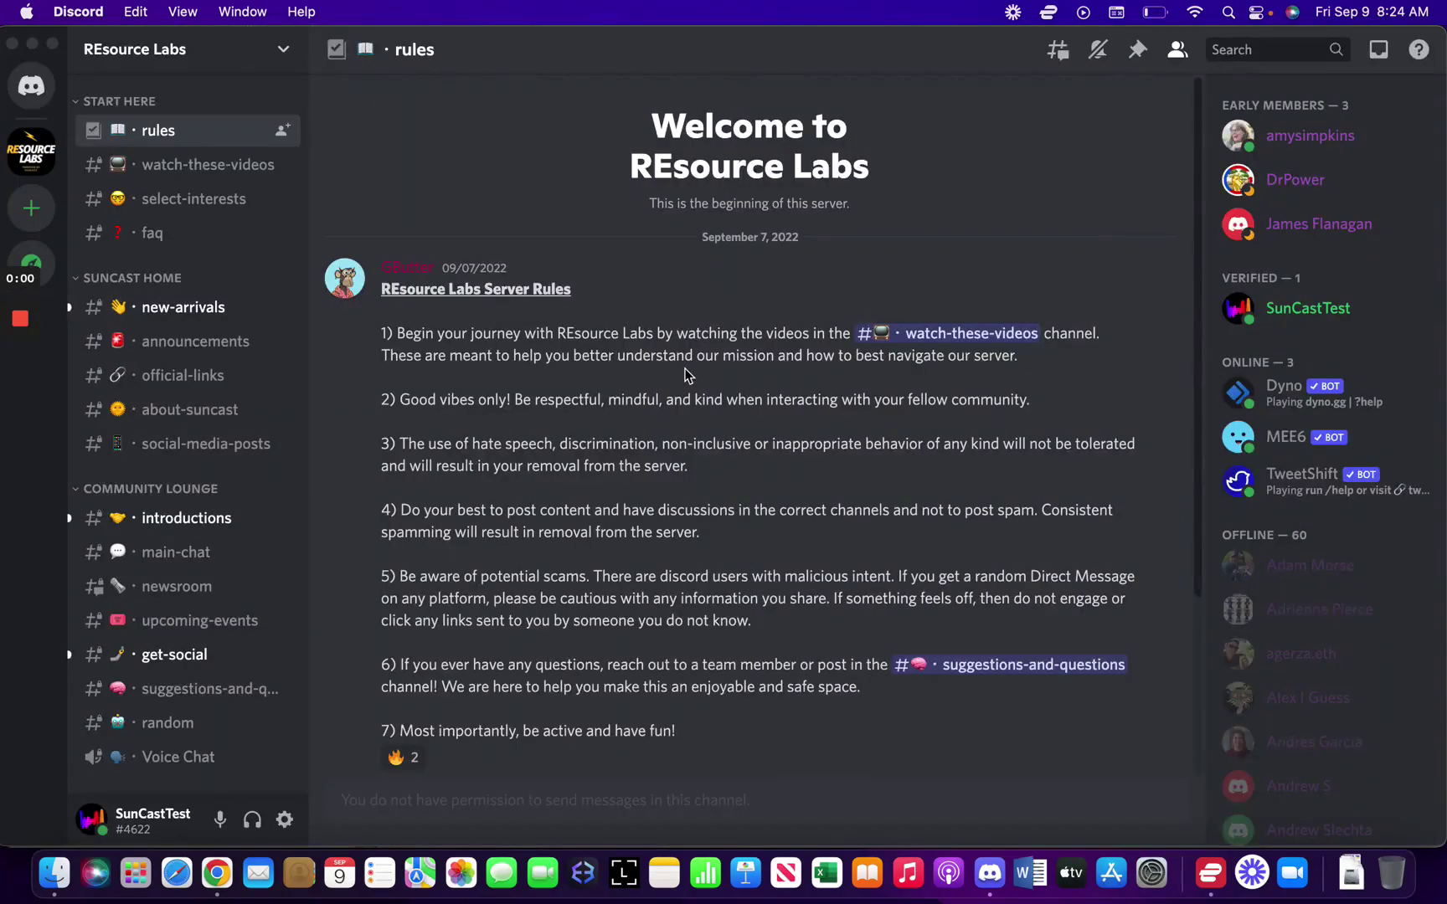